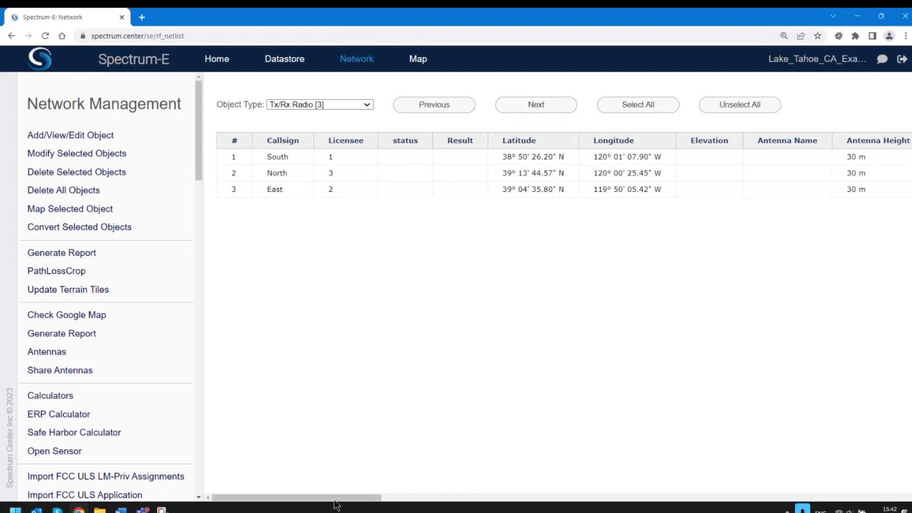
- Select all Tx/Rx radios in the network list and open the Longley-Rice path loss calculation for them
drag(345, 498, 538, 499)
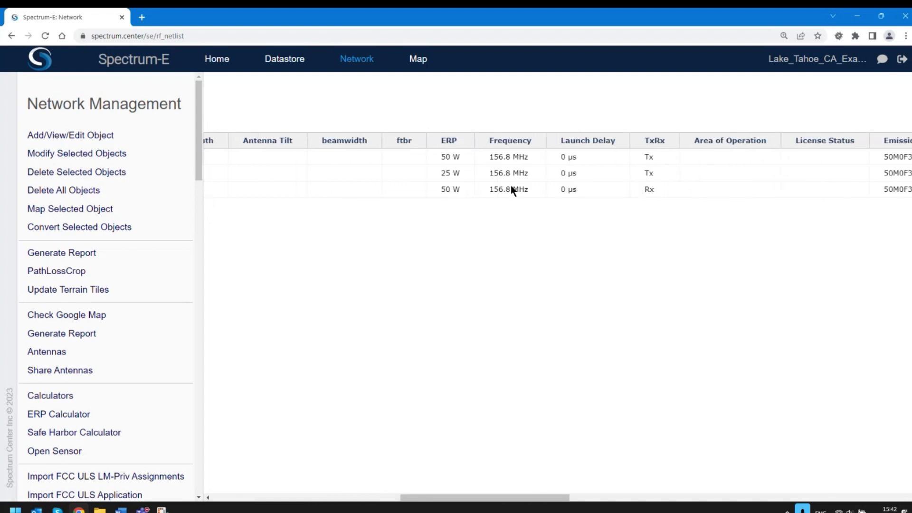
drag(524, 499, 338, 499)
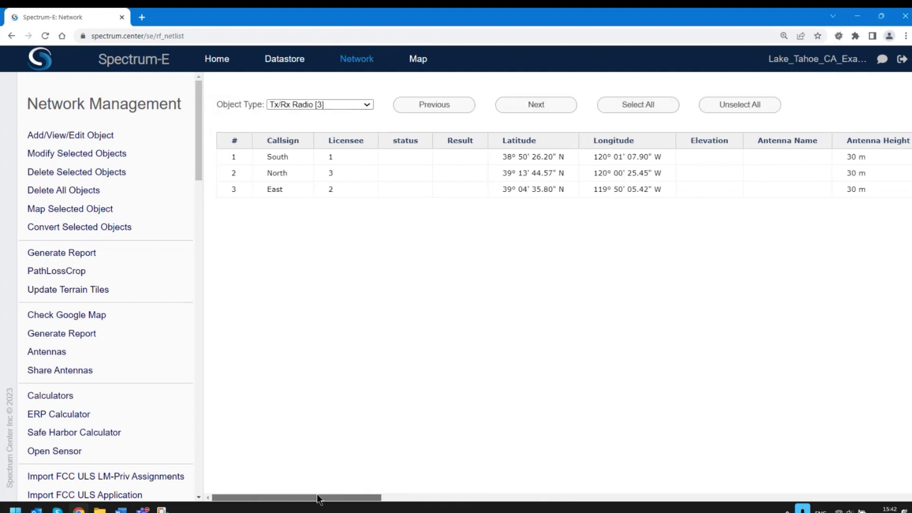
click(636, 109)
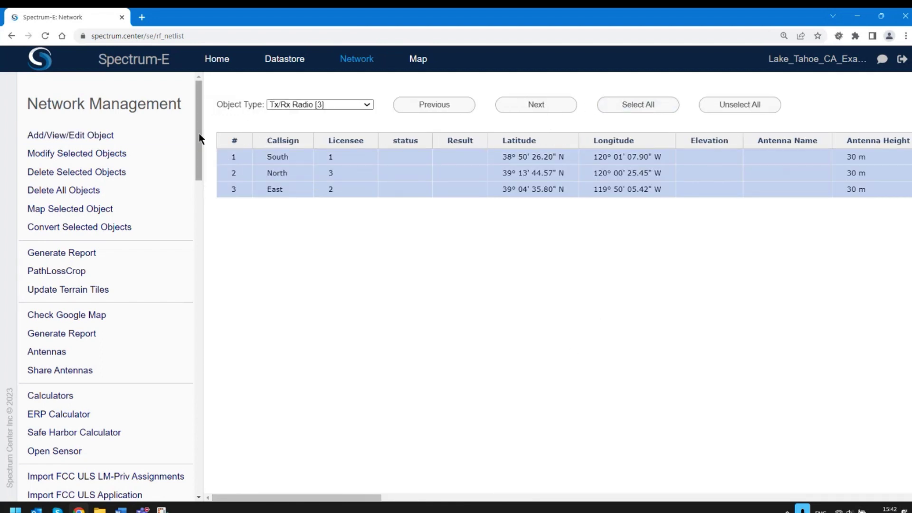
drag(199, 136, 234, 326)
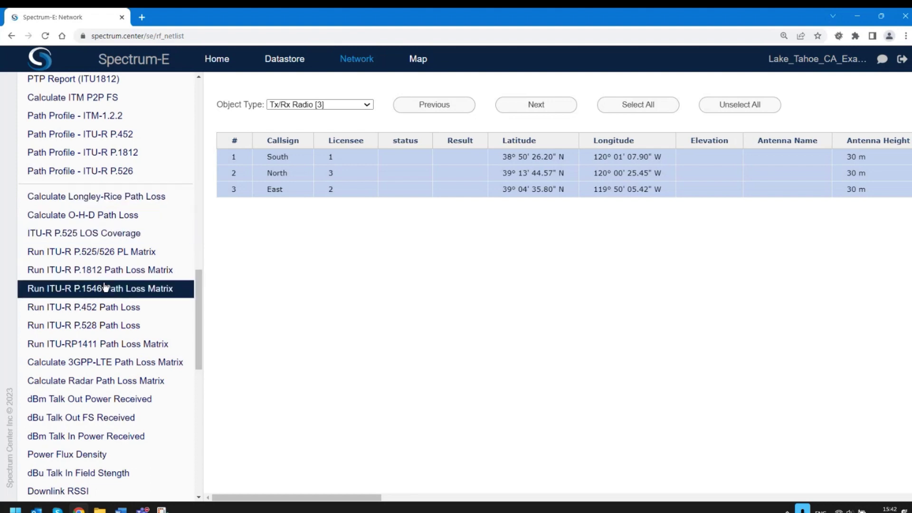
click(122, 201)
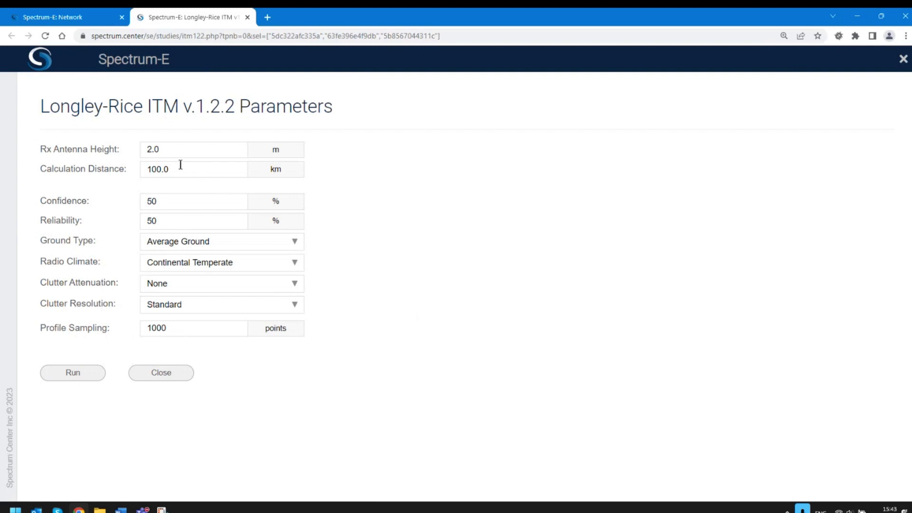
- Review the Longley-Rice ITM parameters and run the path loss calculation with the default values
drag(169, 150, 116, 153)
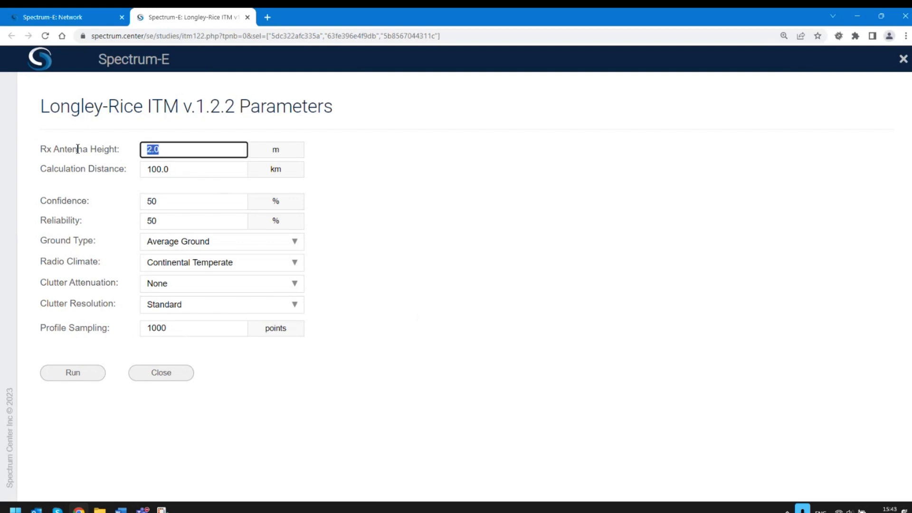
drag(187, 170, 122, 171)
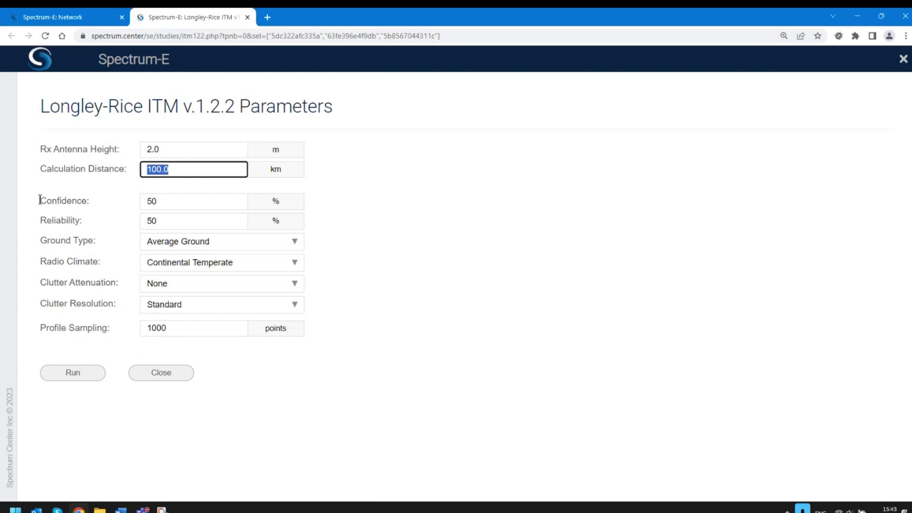
drag(40, 197, 107, 266)
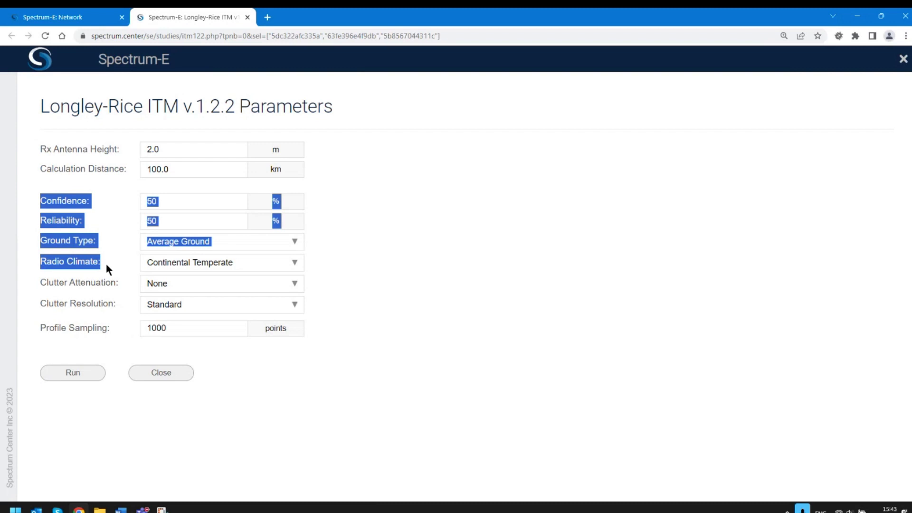
click(387, 245)
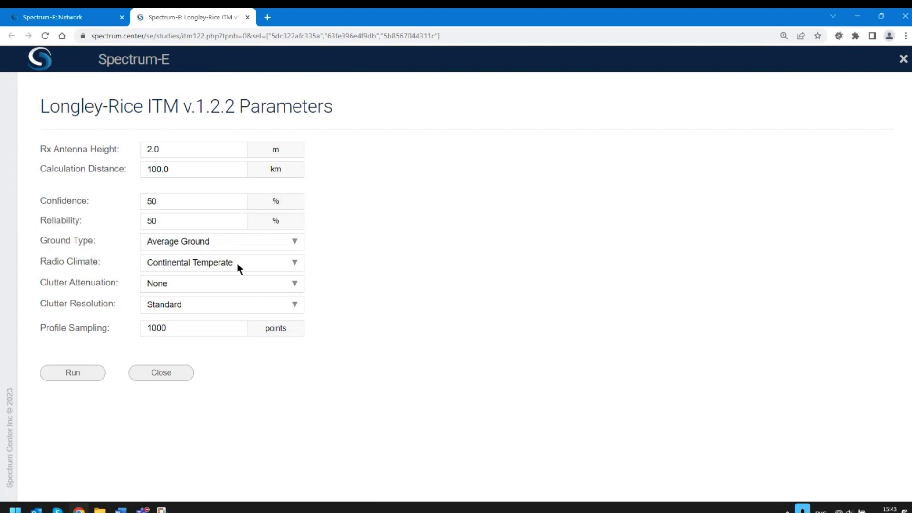
click(237, 264)
click(416, 265)
drag(41, 284, 122, 285)
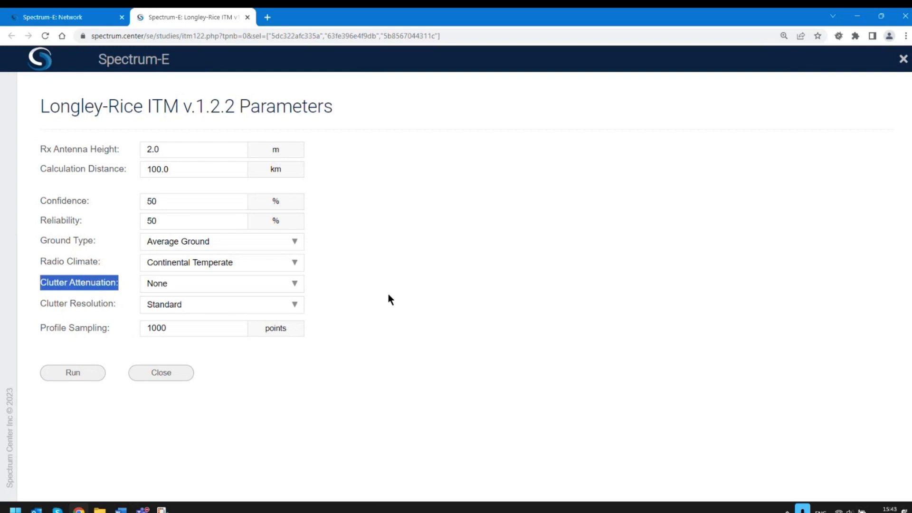
click(352, 377)
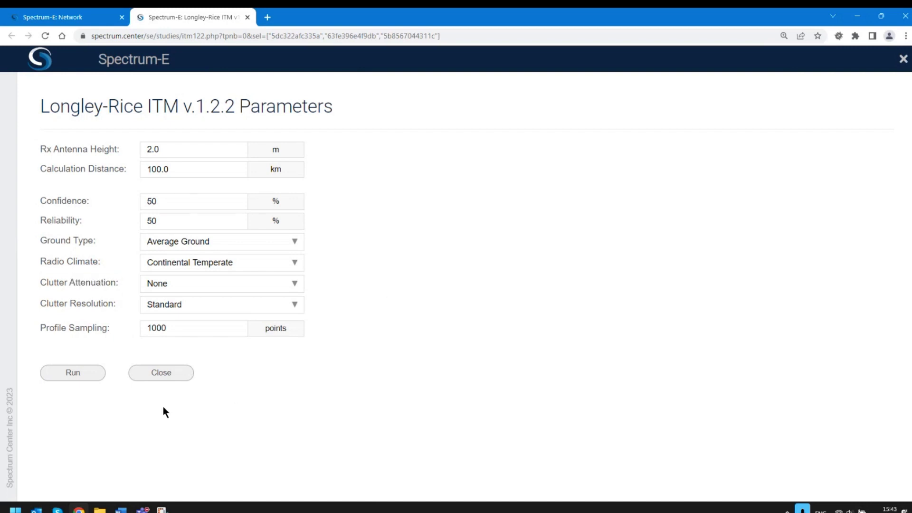
click(82, 377)
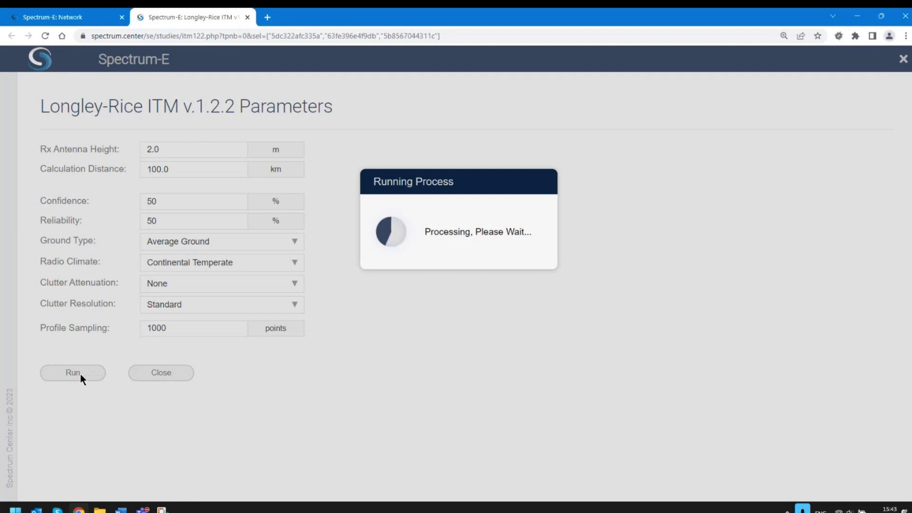
mouse_move(142, 509)
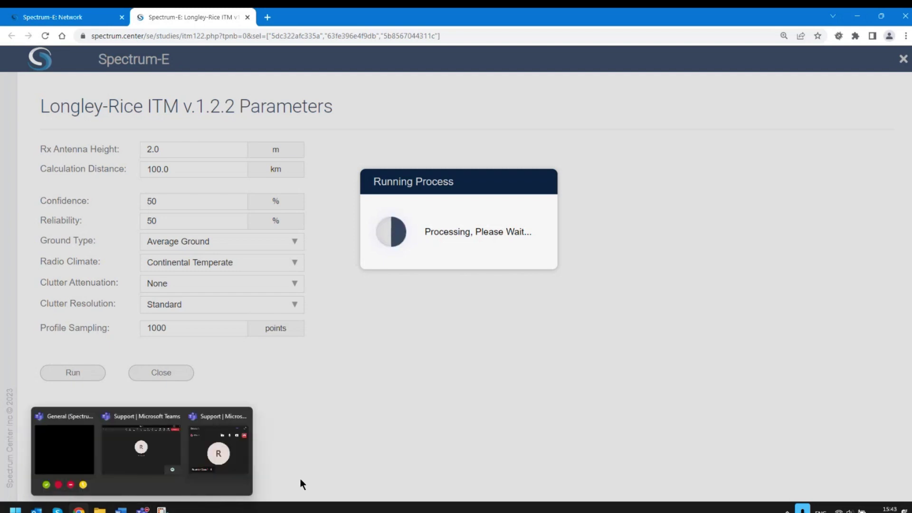
click(162, 509)
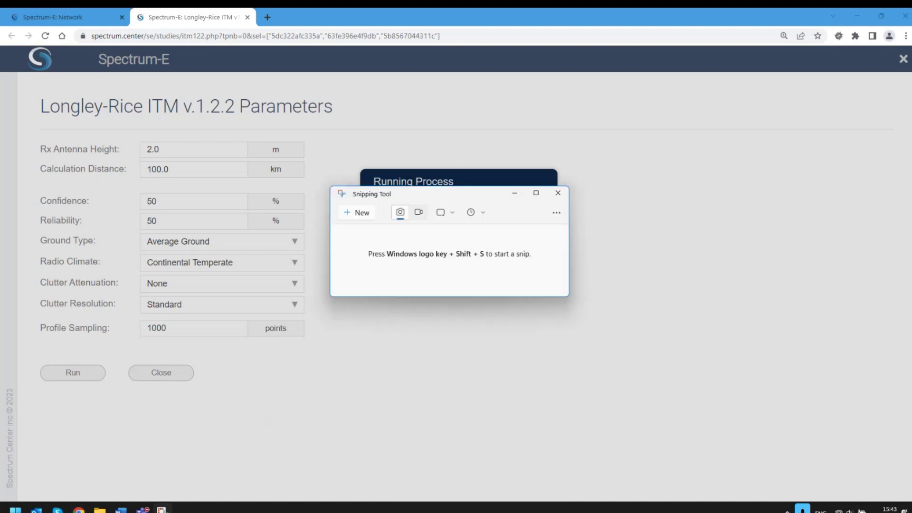
drag(424, 195, 691, 167)
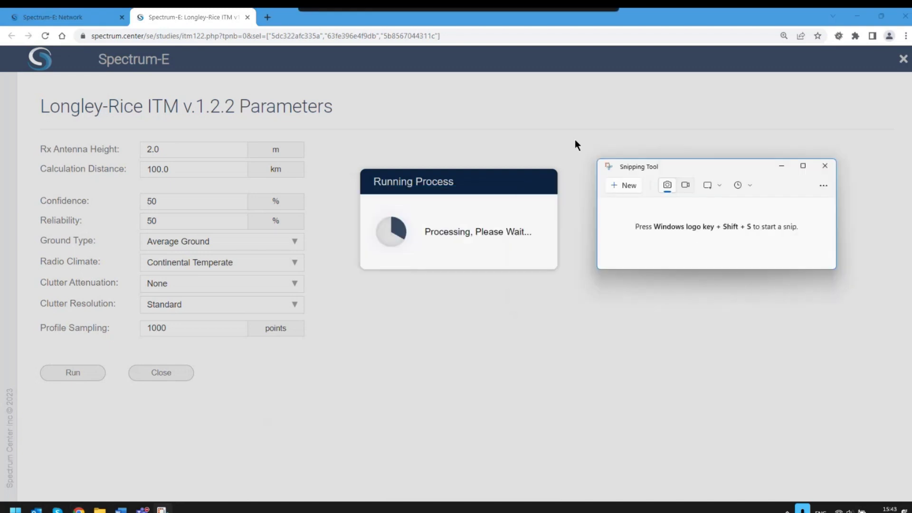
click(421, 126)
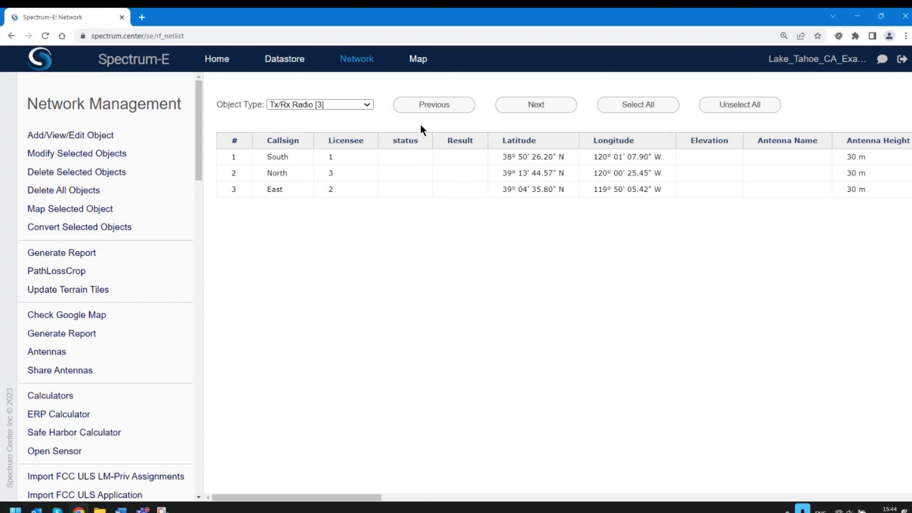
- Select all Tx/Rx radios again and open the dBm Talk Out Power Received study for them
click(626, 107)
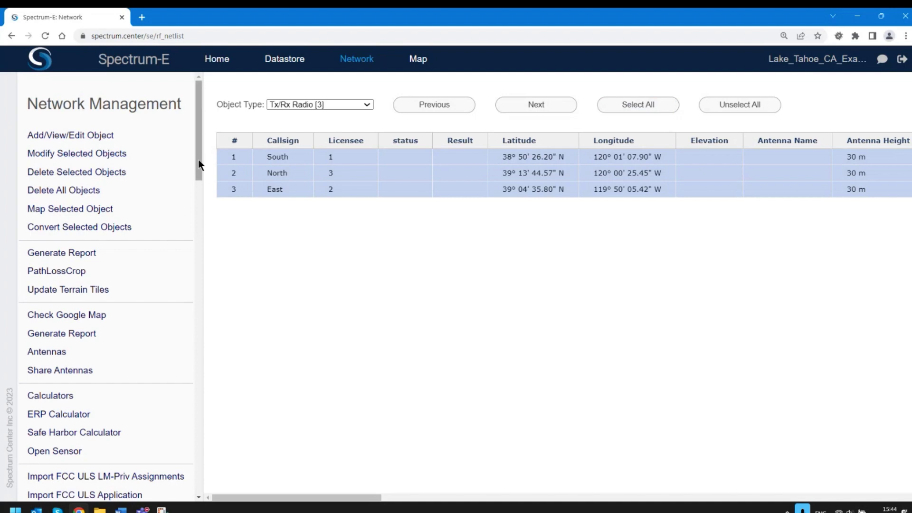
drag(199, 160, 243, 401)
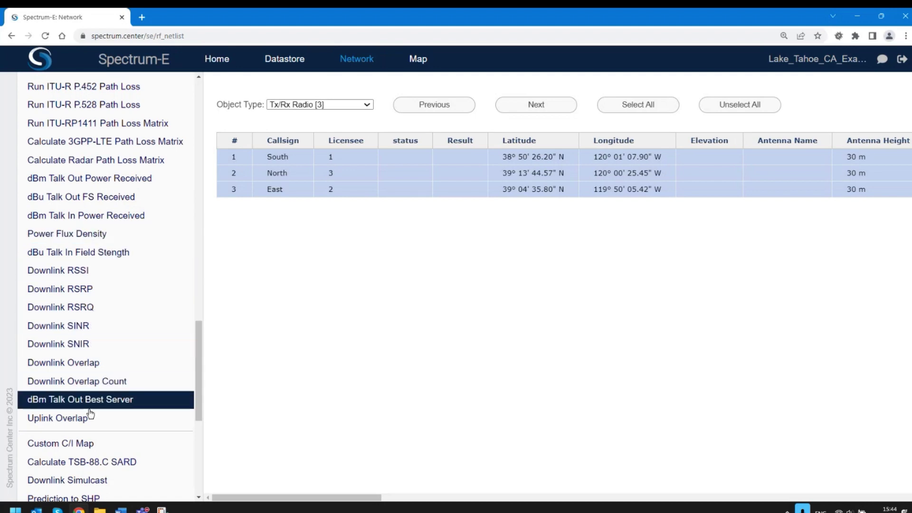
click(102, 182)
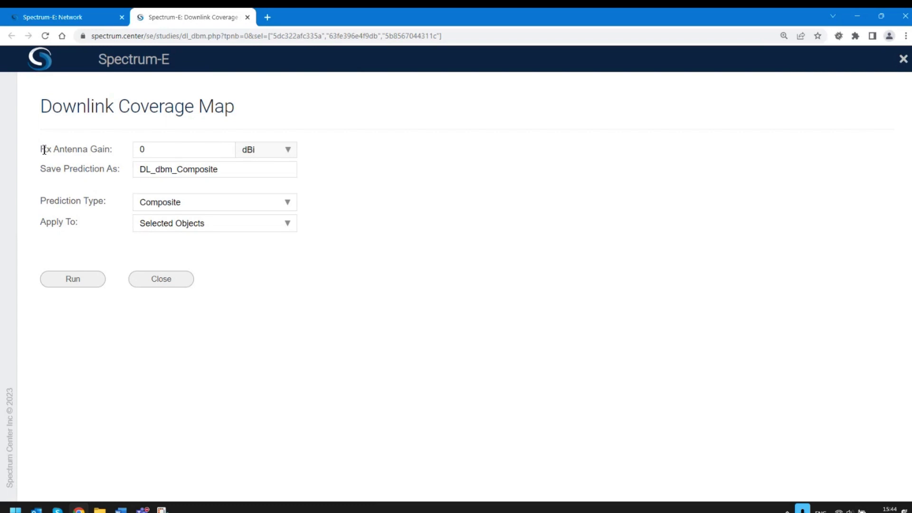
- Examine the receive antenna gain, its unit options and the name under which the prediction is saved
drag(40, 149, 115, 151)
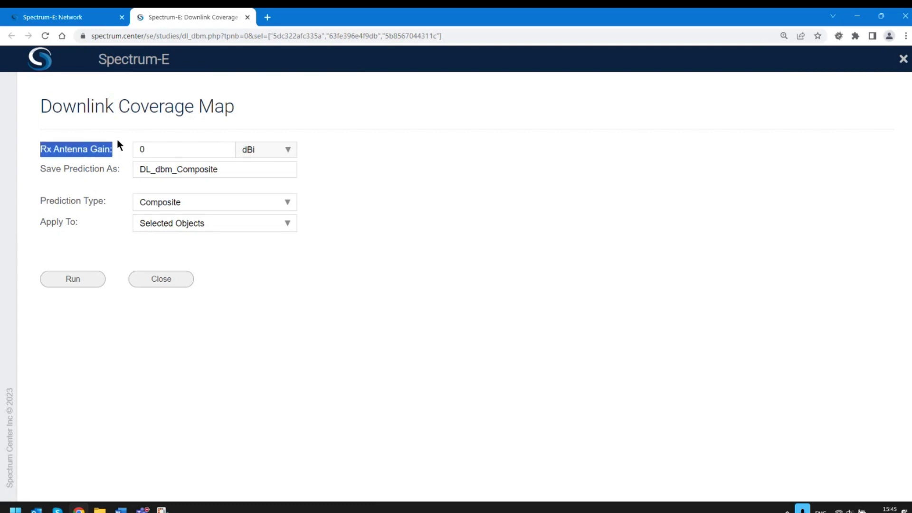
click(267, 151)
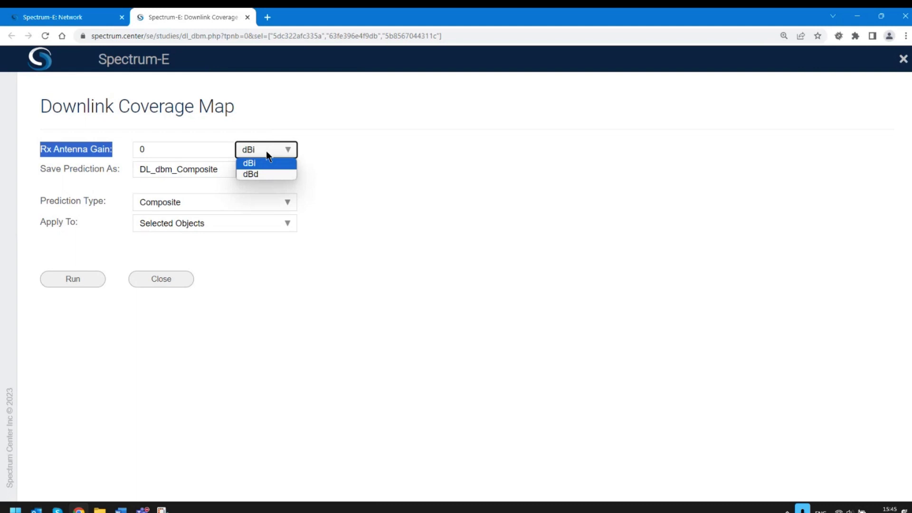
click(295, 151)
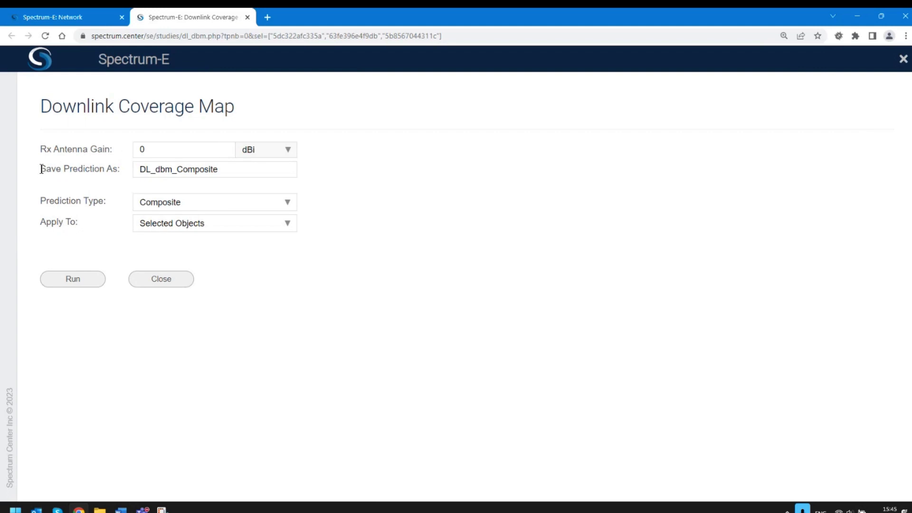
drag(41, 169, 122, 173)
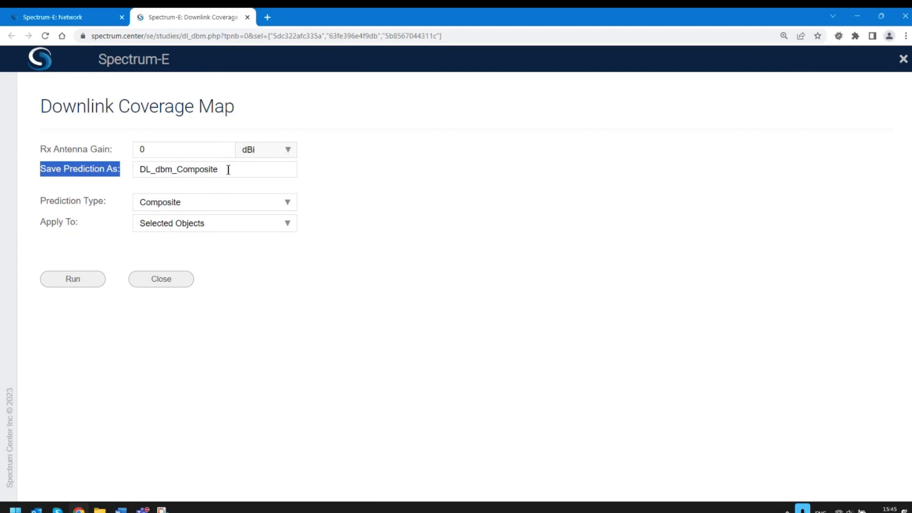
drag(228, 169, 137, 169)
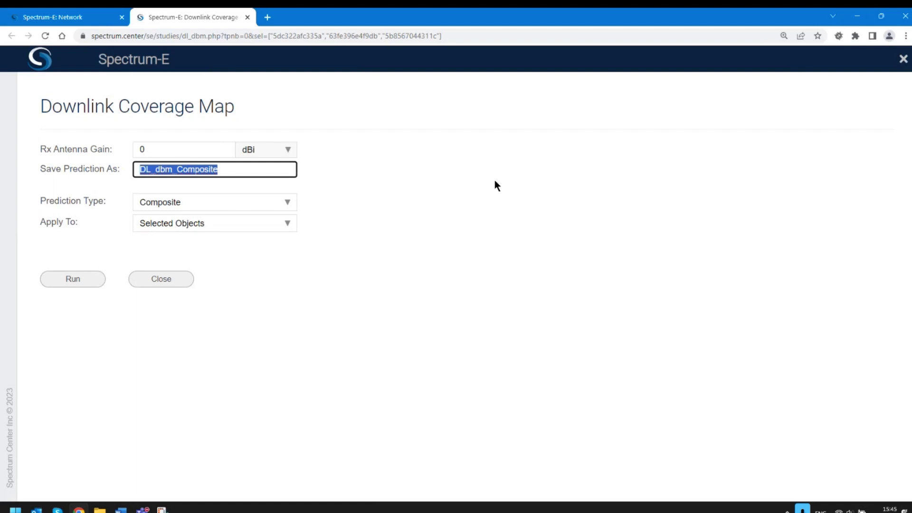
click(399, 169)
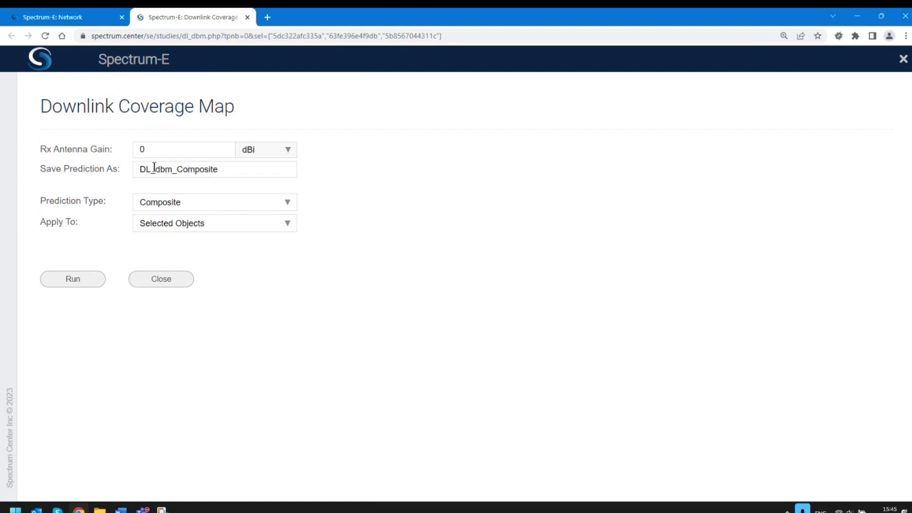
drag(154, 167, 324, 195)
click(387, 212)
- Choose Composite as the prediction type and check the selected radios in the network list
drag(40, 200, 104, 200)
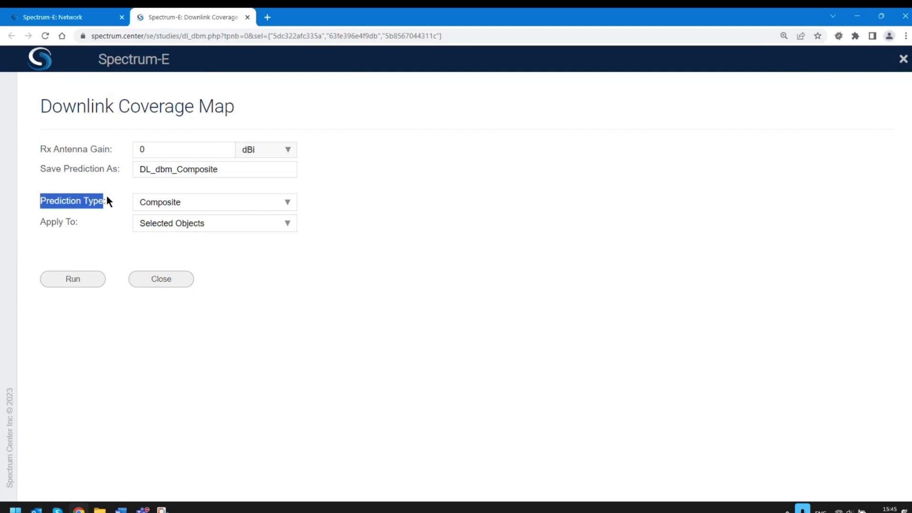
click(192, 203)
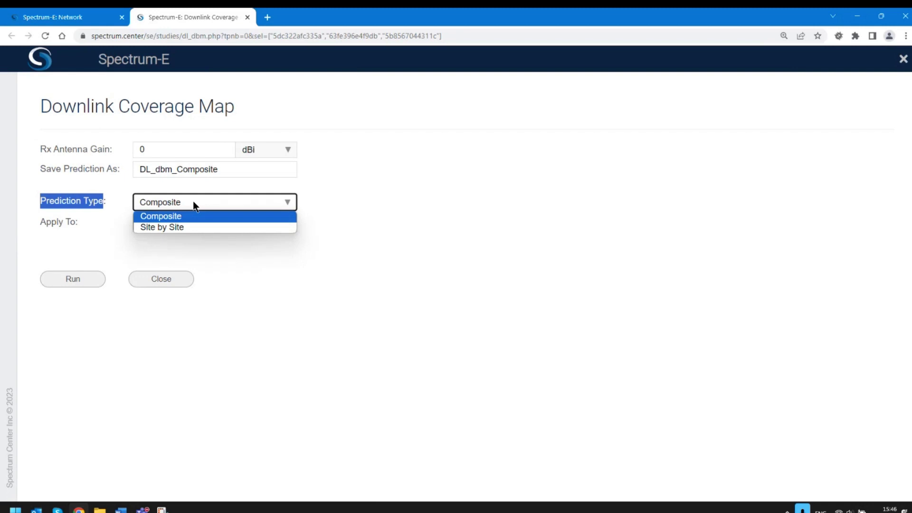
click(174, 219)
click(380, 209)
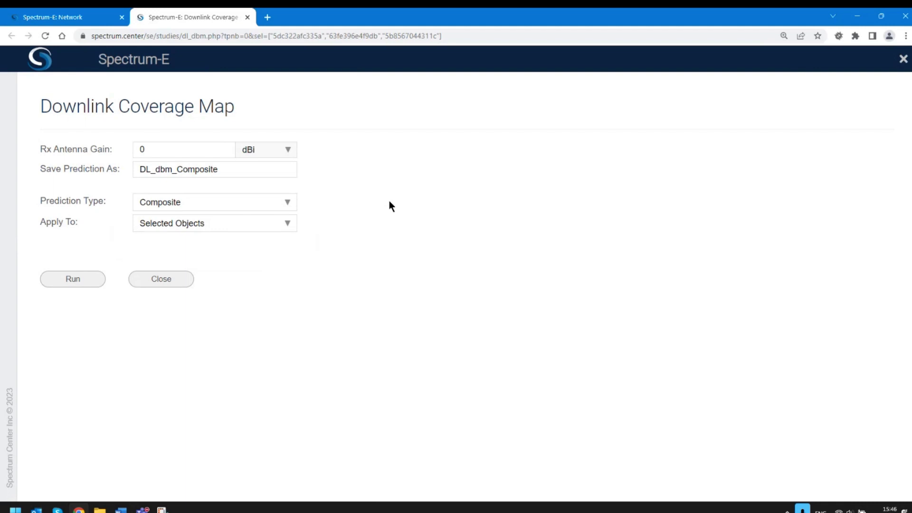
click(81, 16)
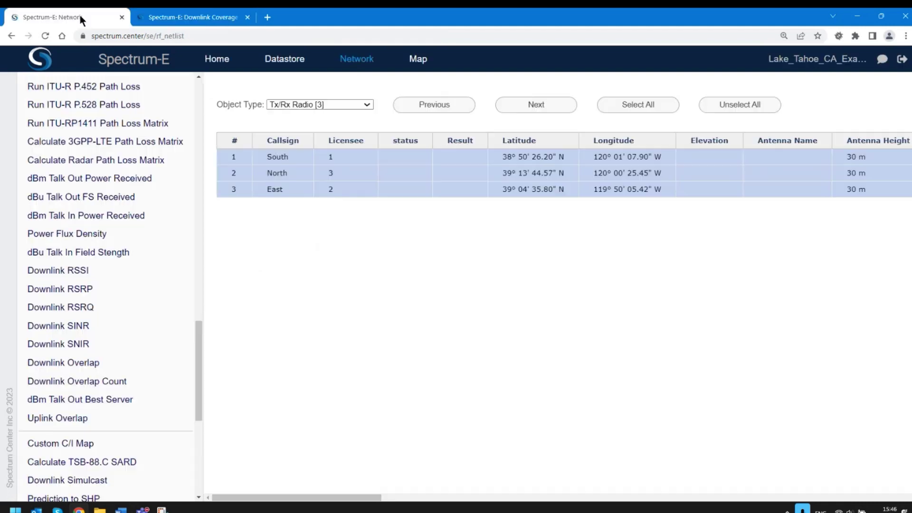
click(195, 18)
double_click(67, 170)
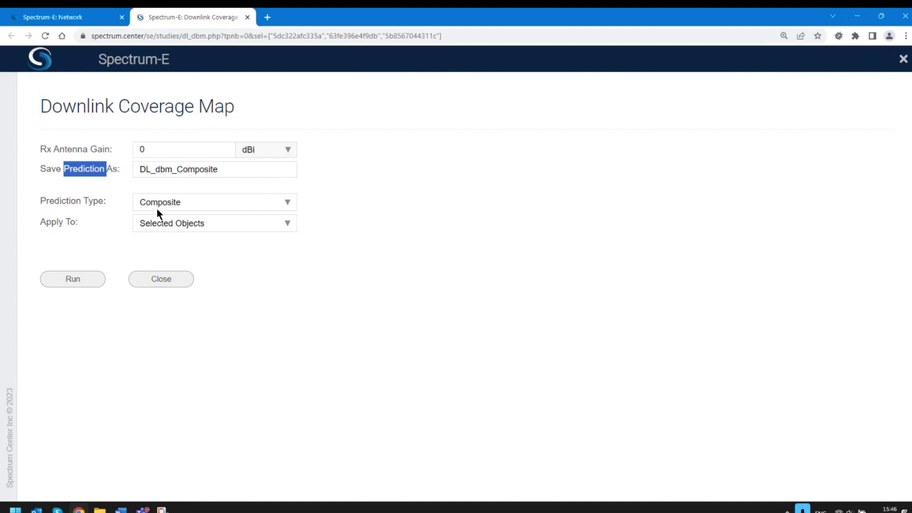
- Apply the composite downlink coverage prediction to All Objects and run it to produce the coverage map
click(42, 218)
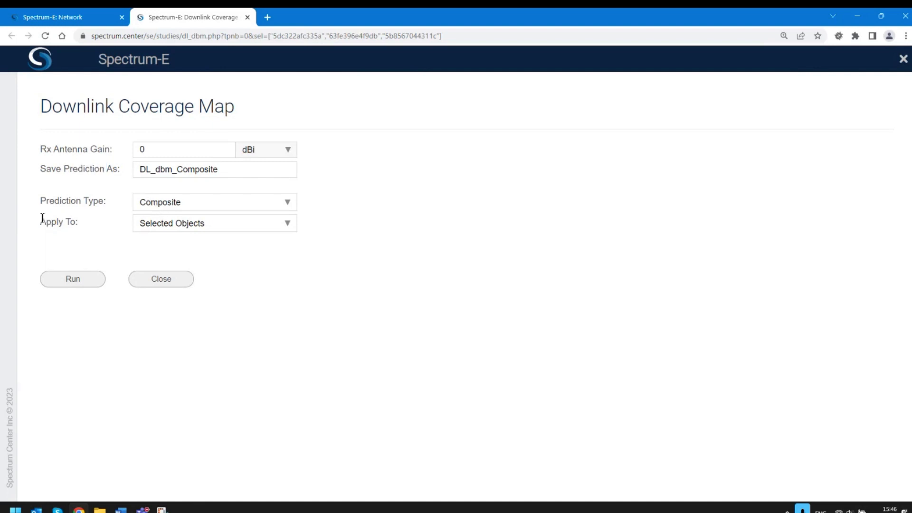
drag(42, 218, 75, 221)
click(183, 227)
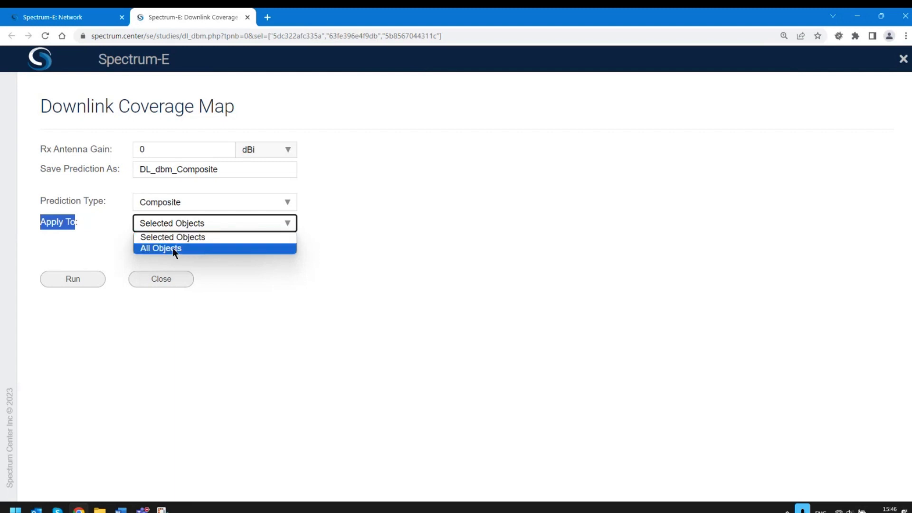
click(173, 248)
click(298, 320)
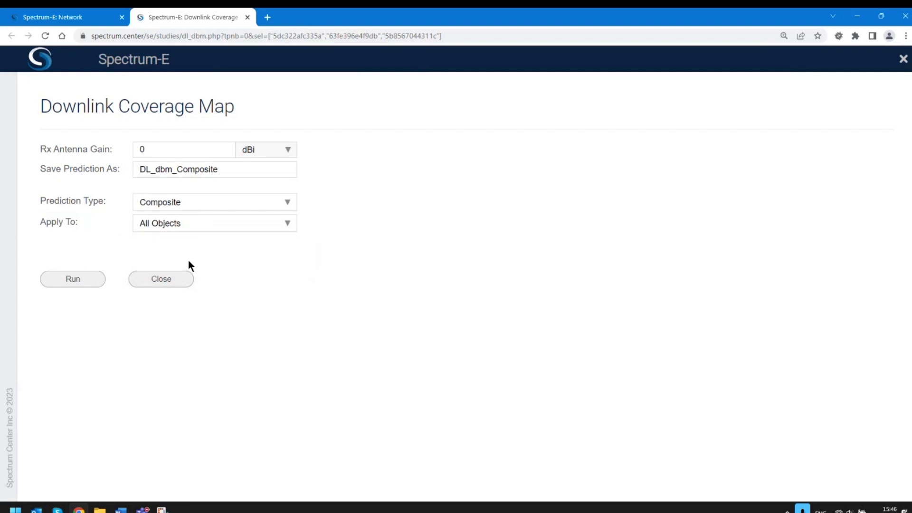
click(79, 280)
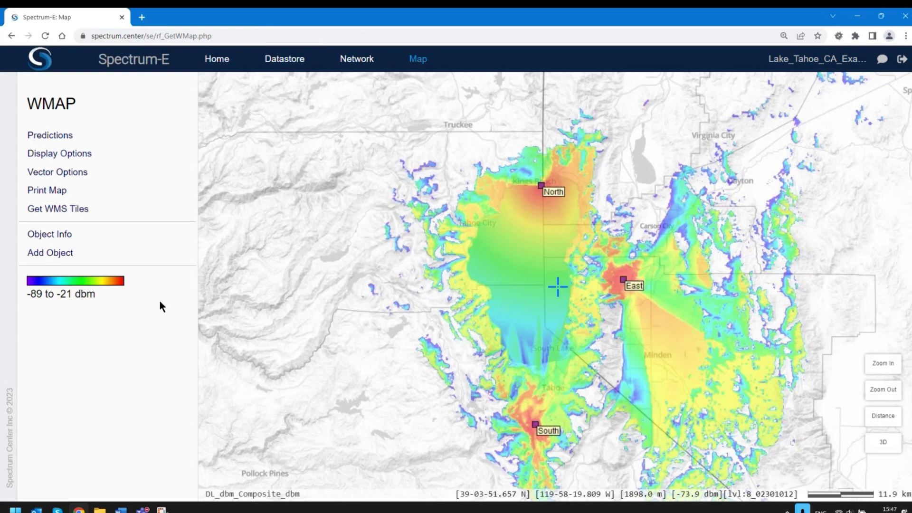
drag(611, 339, 498, 297)
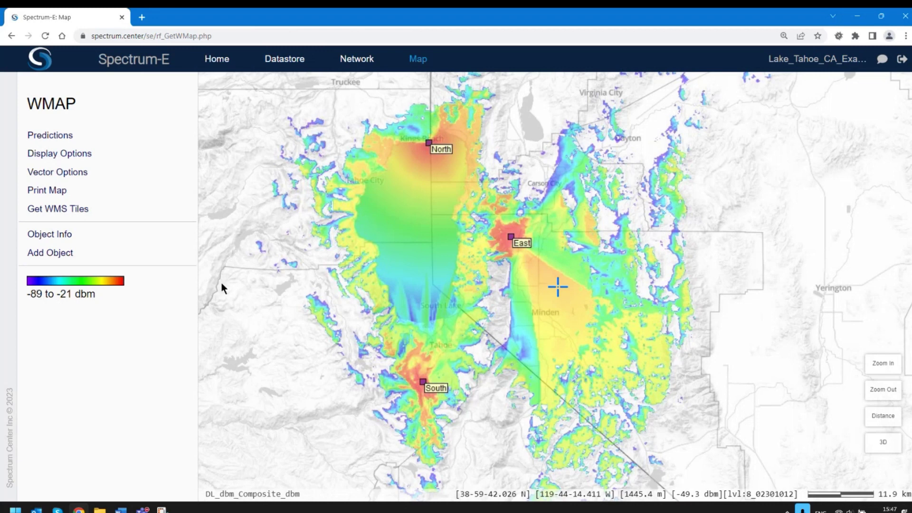
- Return to the network list, select all three Tx/Rx radios and reopen the dBm Talk Out Power Received study
click(353, 68)
click(631, 104)
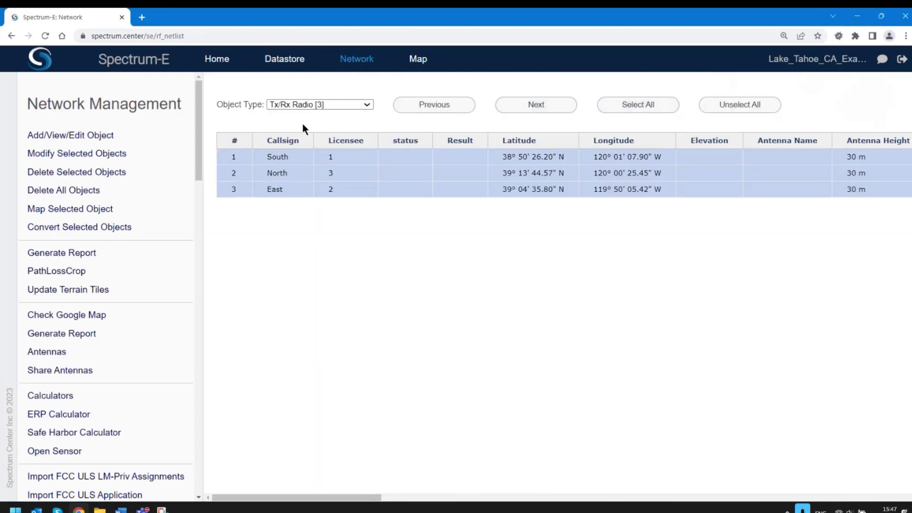
drag(197, 105, 218, 337)
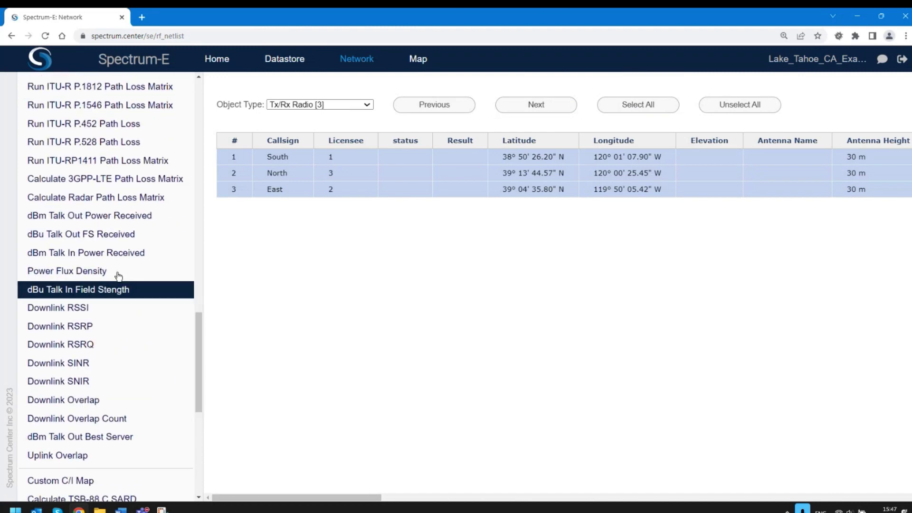
click(65, 219)
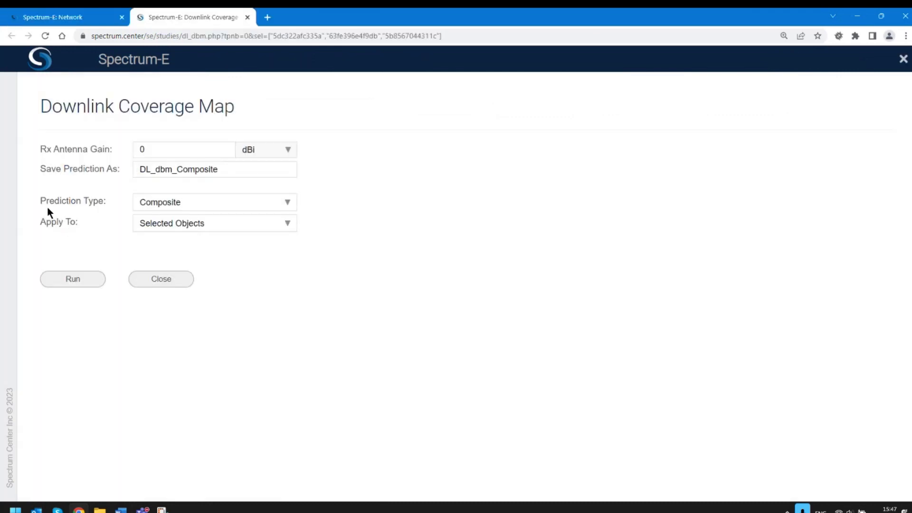
- Set the downlink coverage map's prediction type to Site by Site
drag(41, 201, 113, 196)
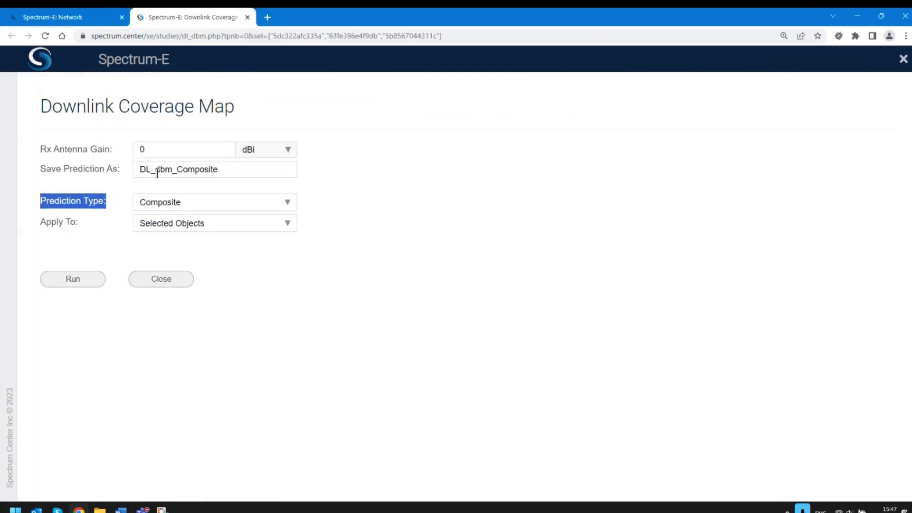
click(192, 201)
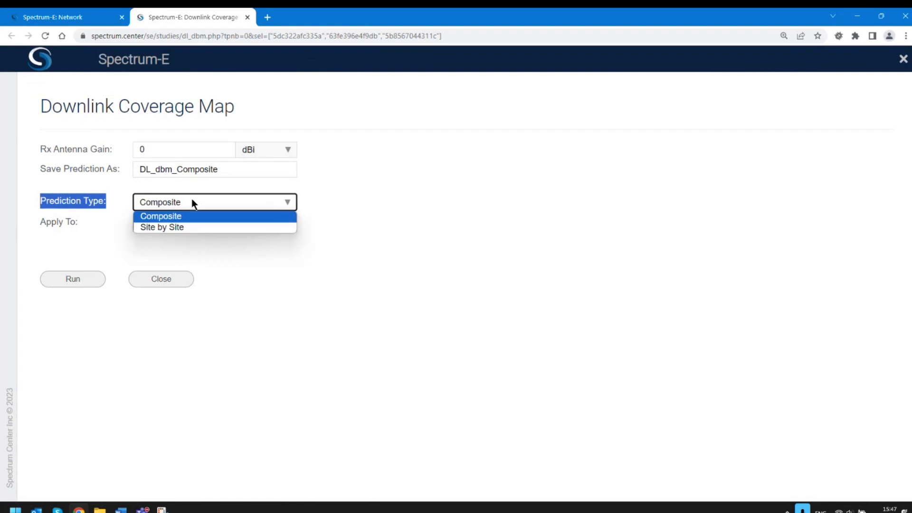
click(166, 228)
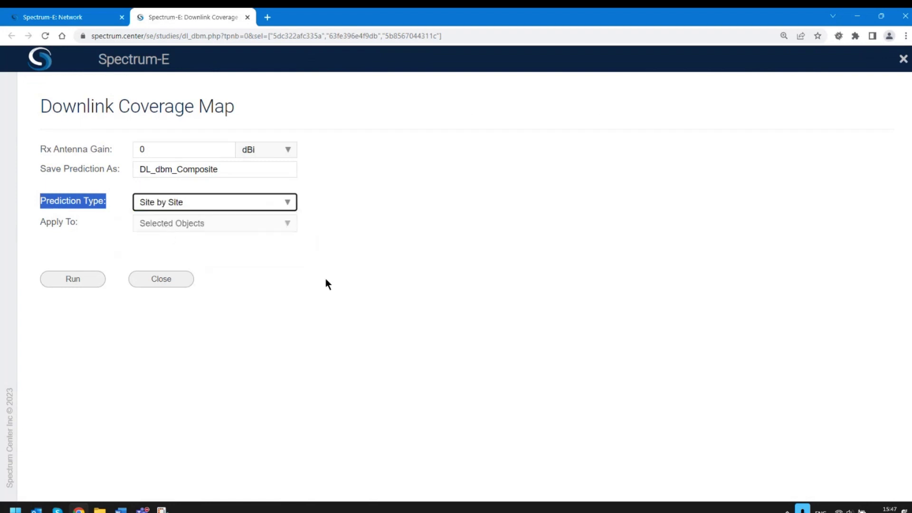
- Review the save name and prediction type of the study, and check the selected radios in the network list
double_click(78, 169)
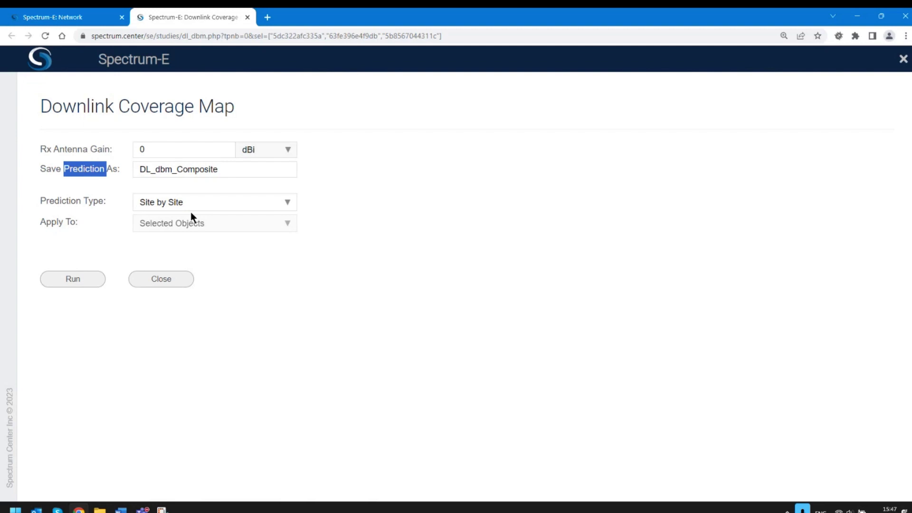
click(245, 232)
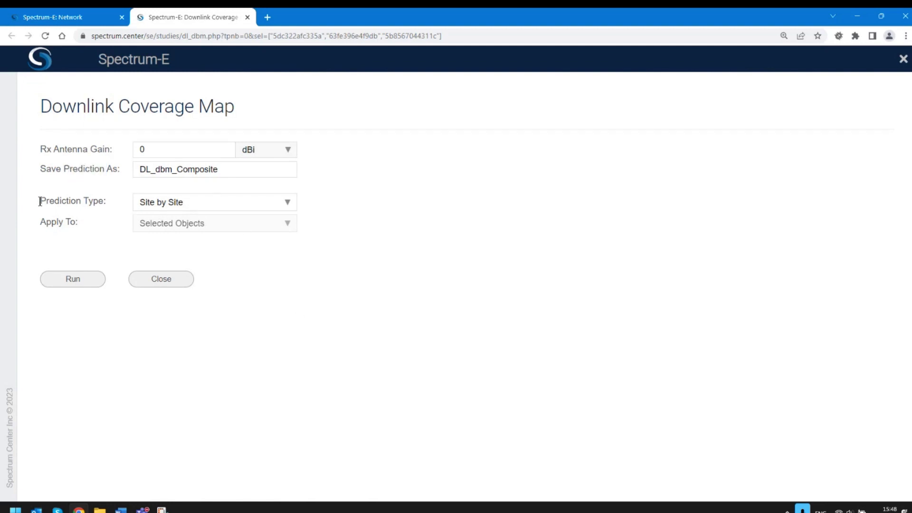
drag(41, 201, 97, 204)
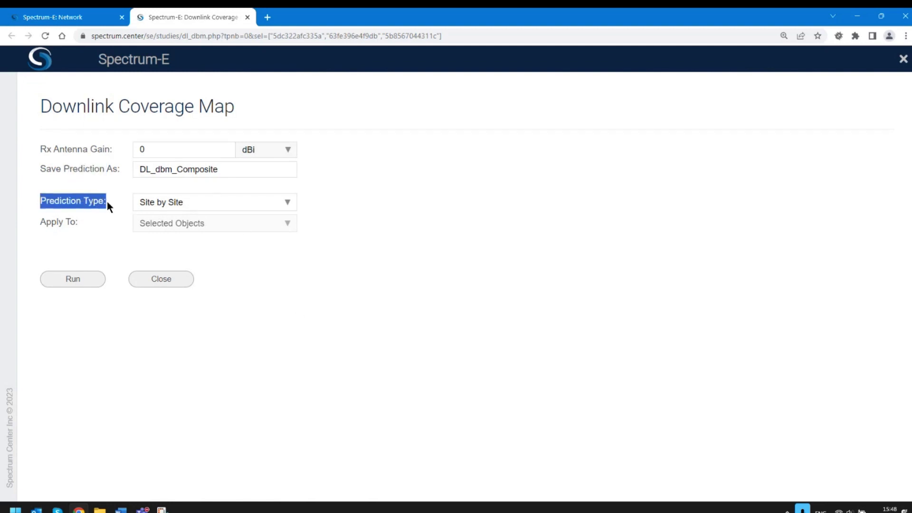
click(352, 372)
drag(236, 168, 140, 170)
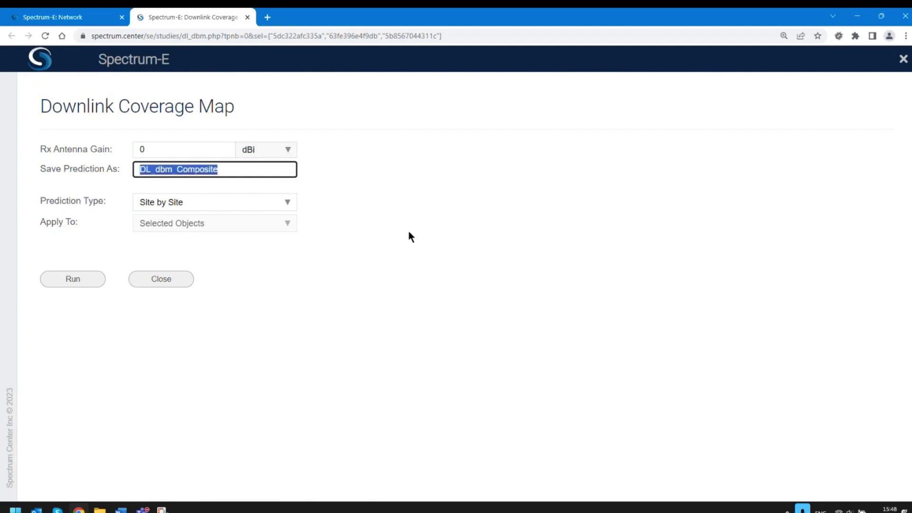
click(85, 15)
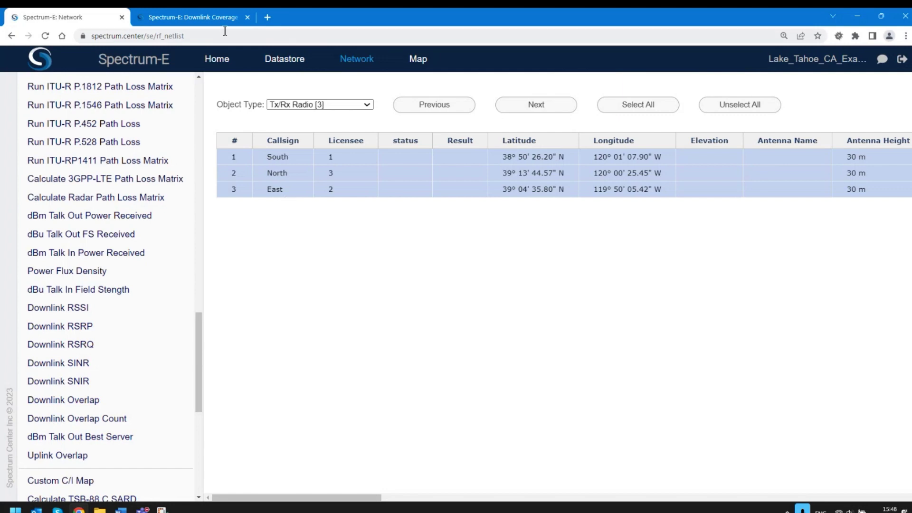
click(205, 18)
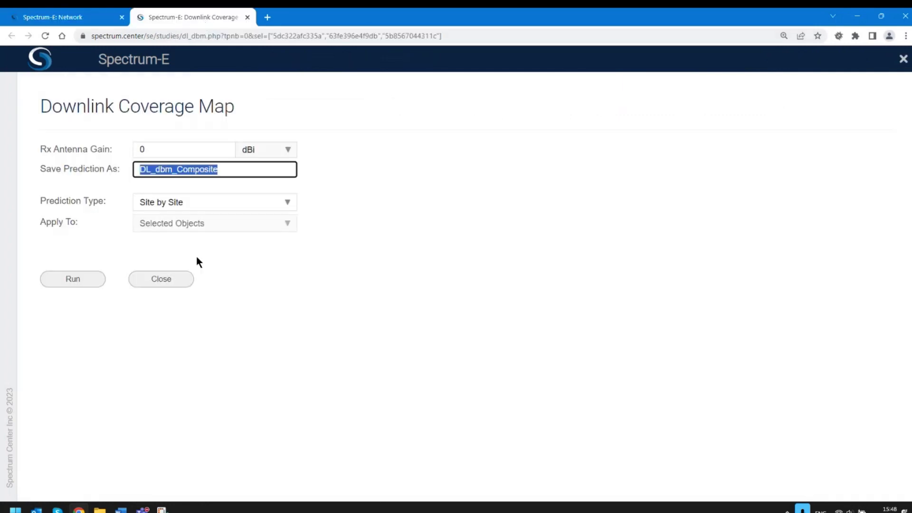
- Run the Site by Site downlink coverage prediction for the selected radios
click(73, 283)
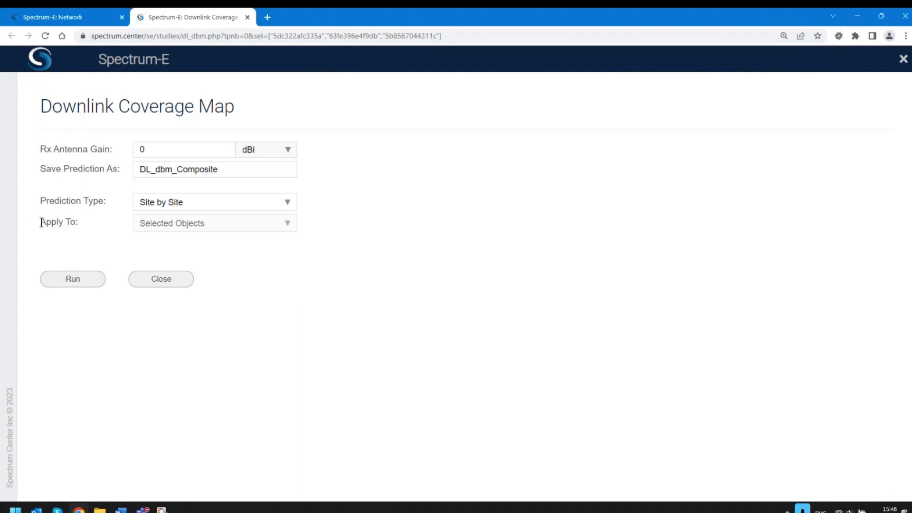
drag(41, 222, 69, 223)
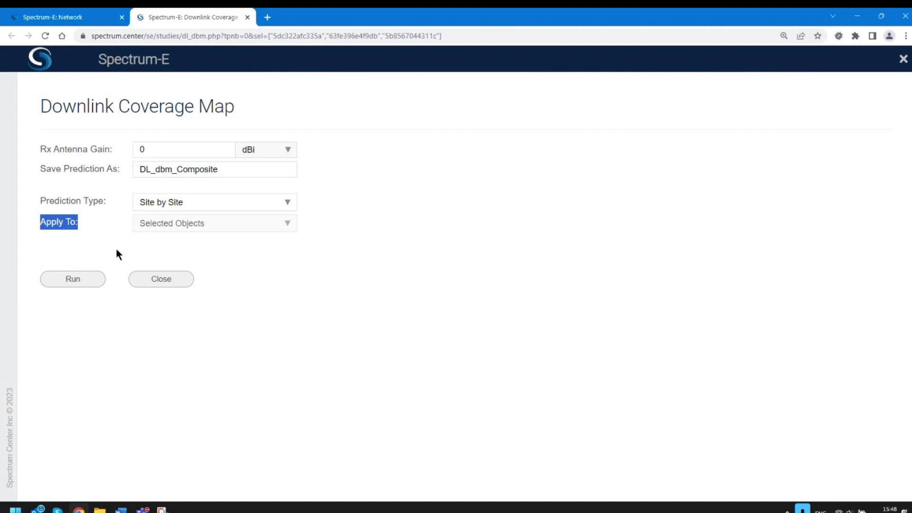
click(85, 285)
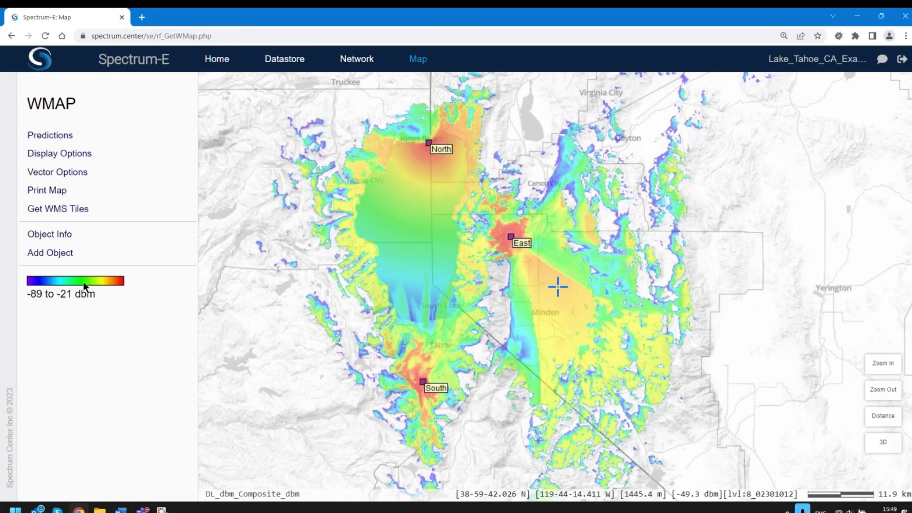
- Capture a rectangular screenshot of the composite coverage map around the North, East and South sites with the Snipping Tool
right_click(162, 508)
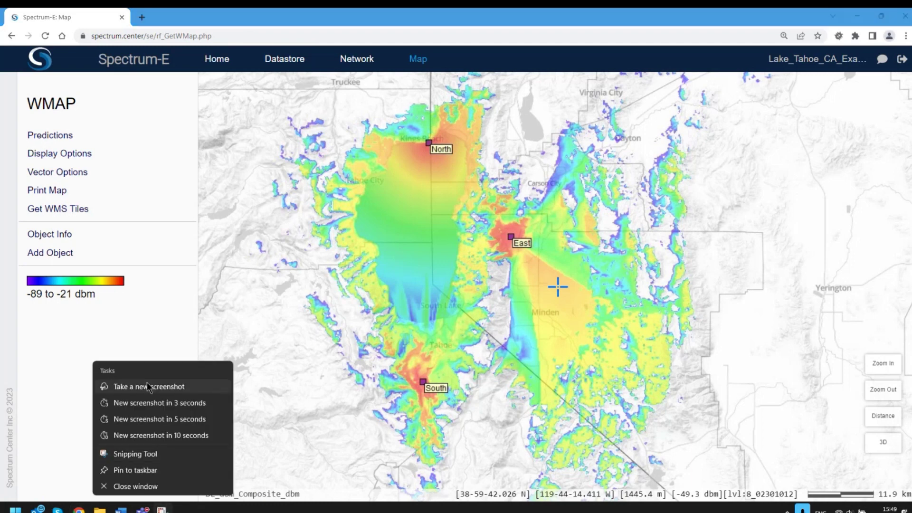
click(146, 386)
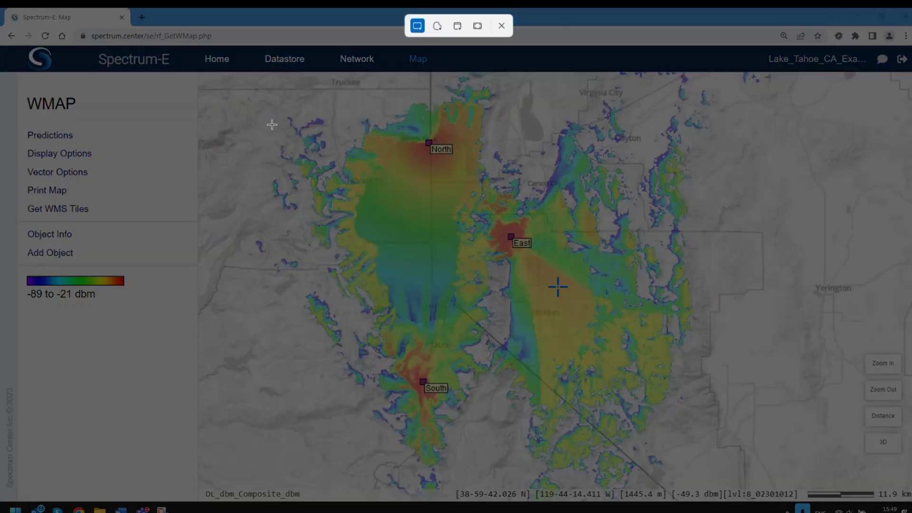
drag(257, 92, 739, 476)
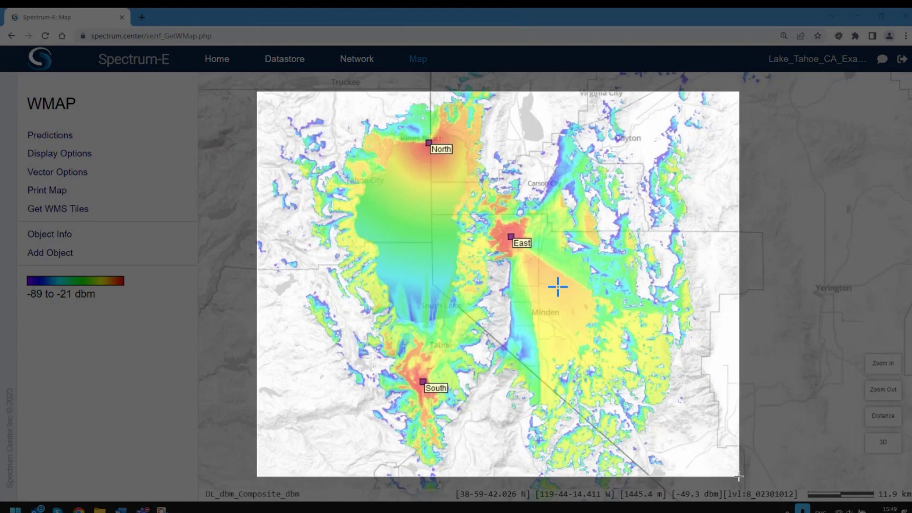
drag(738, 476, 738, 476)
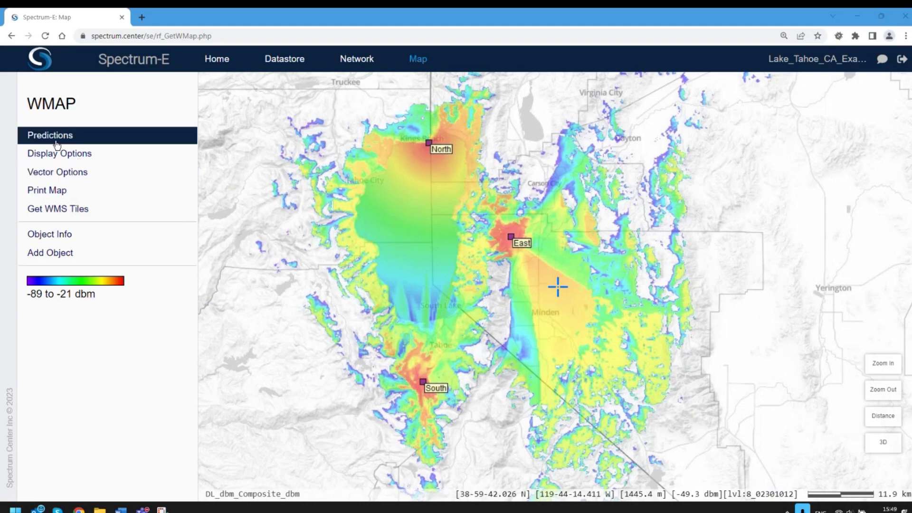
- Check which prediction the map displays, then examine the current prediction and the newest entries in the existing predictions list
click(311, 499)
triple_click(311, 499)
click(310, 501)
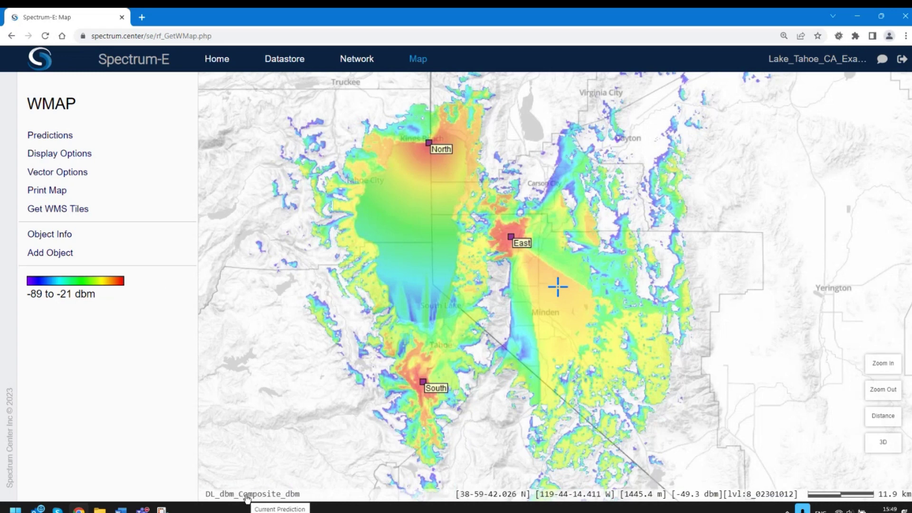
click(53, 136)
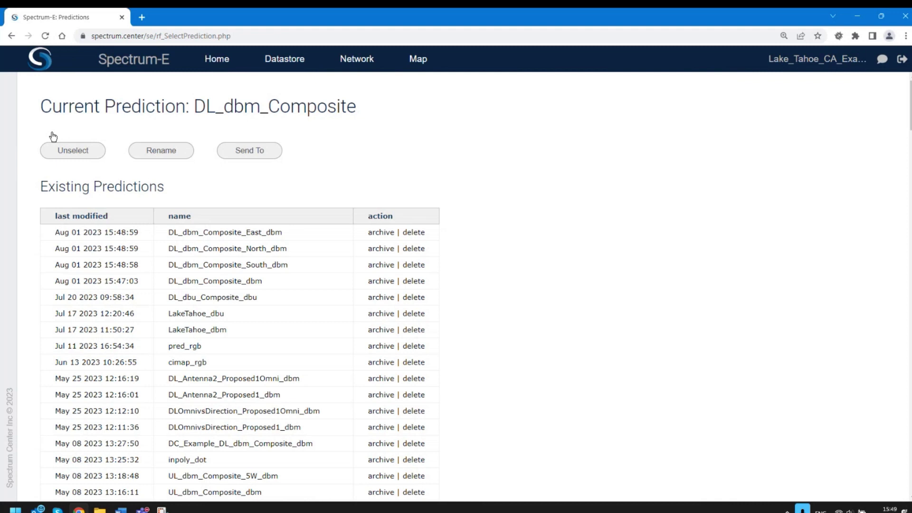
drag(41, 106, 362, 105)
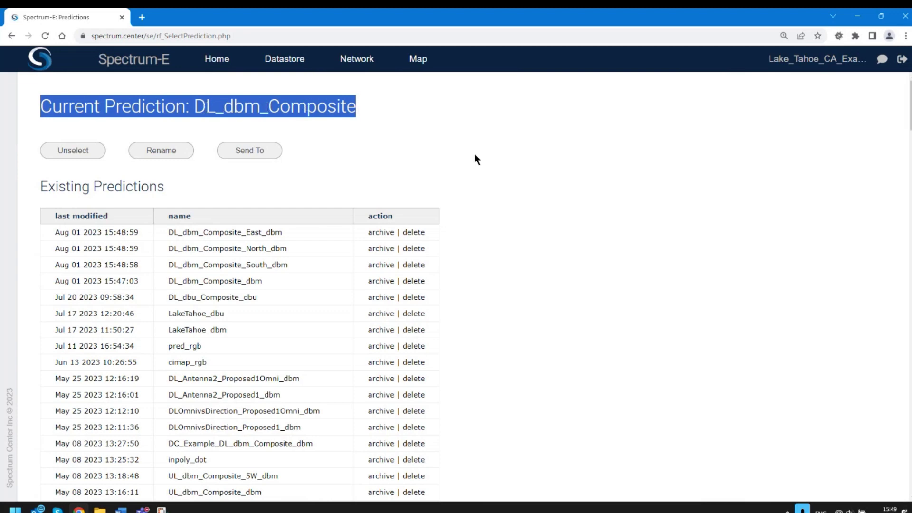
drag(41, 187, 304, 270)
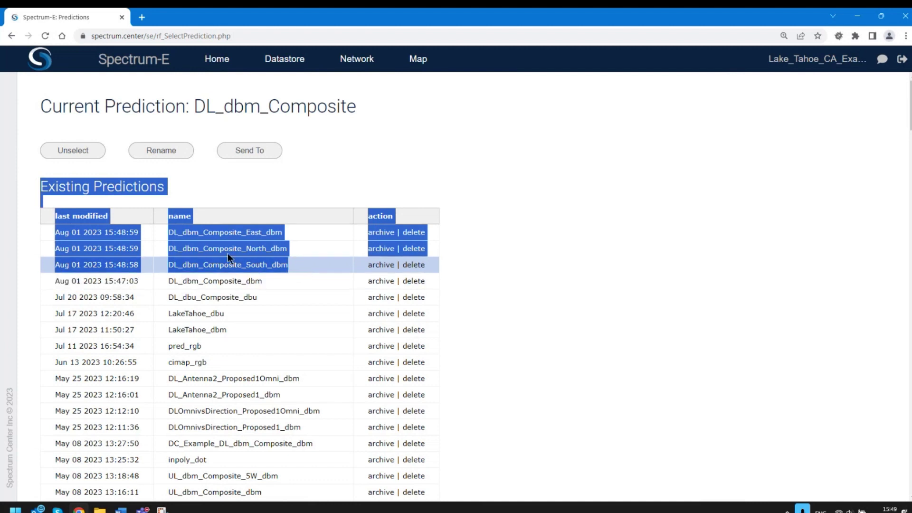
click(512, 283)
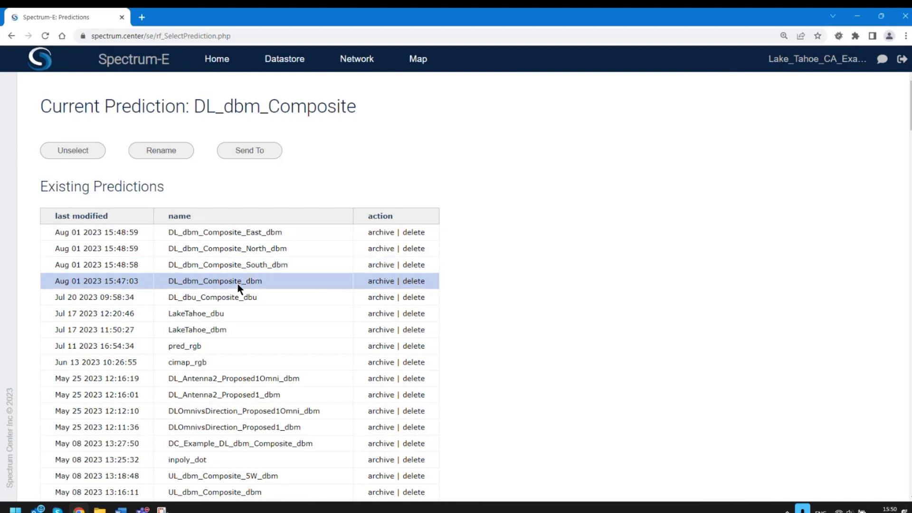
- Make DL_dbm_Composite_North_dbm the current prediction and display its coverage on the map
click(258, 248)
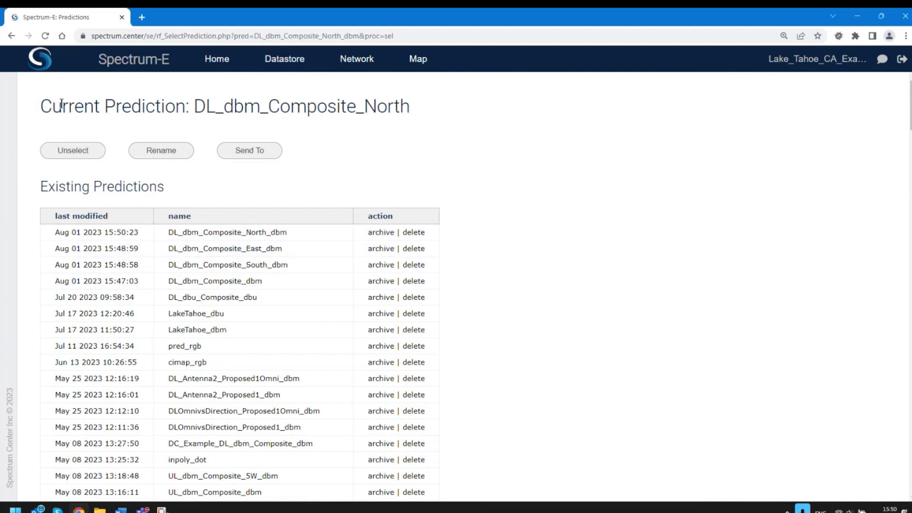
drag(41, 106, 420, 117)
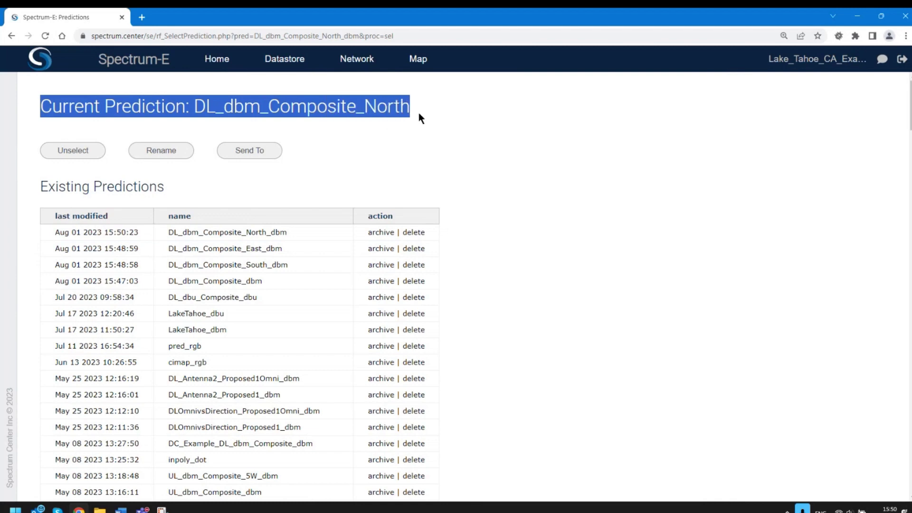
click(447, 137)
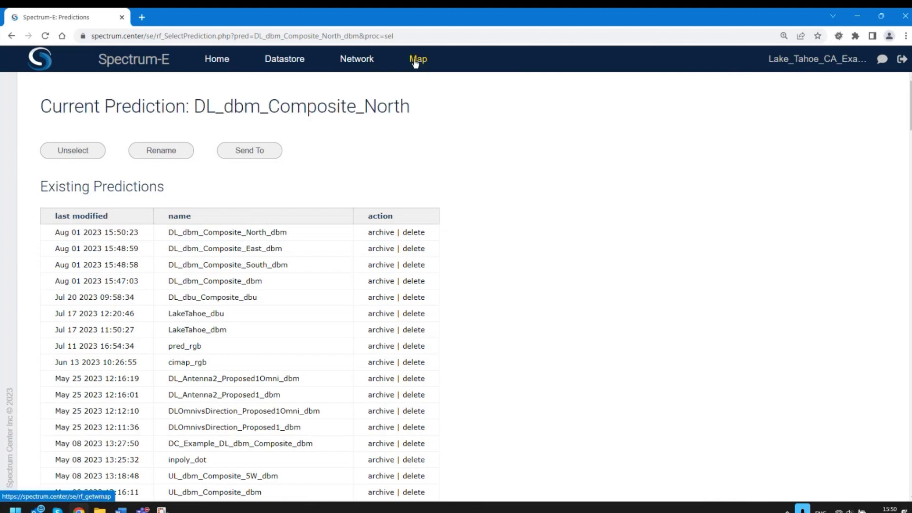
click(416, 60)
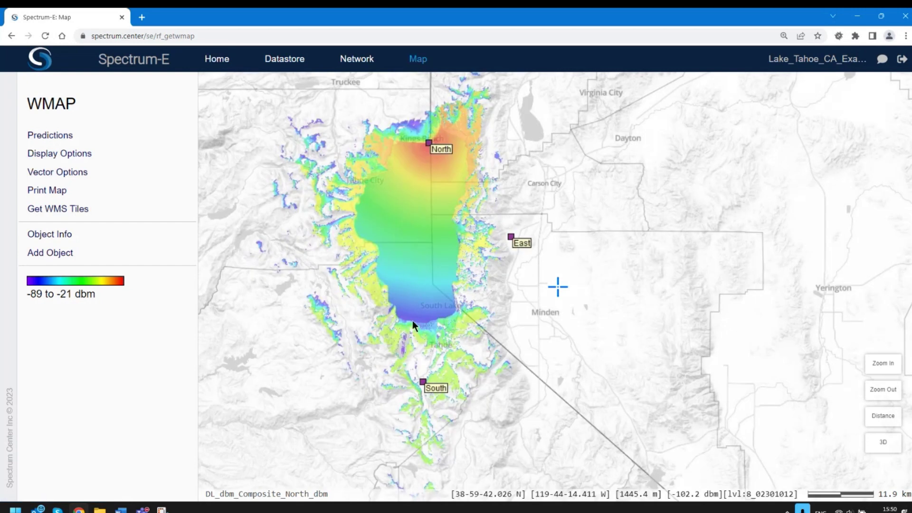
- Bring up the captured composite screenshot beside the North coverage map and circle the East site on it in red
mouse_move(162, 509)
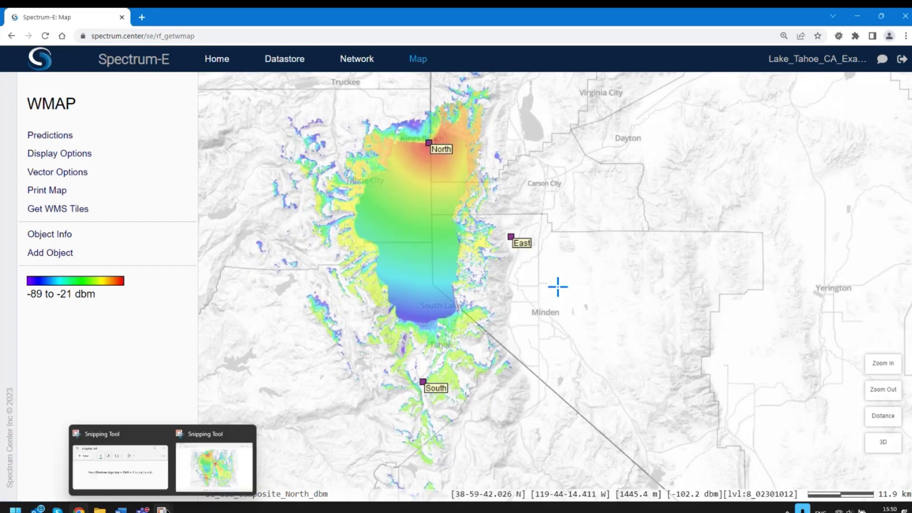
click(200, 471)
drag(336, 52, 701, 103)
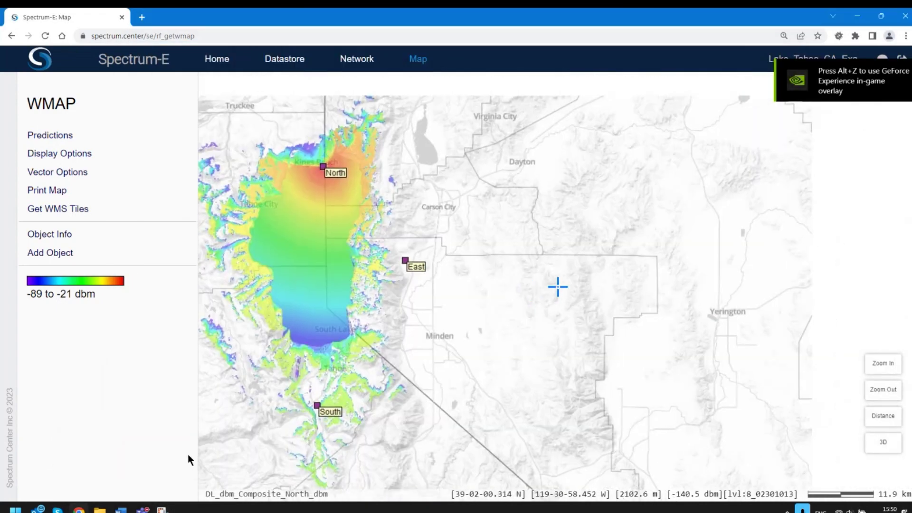
mouse_move(162, 510)
click(203, 478)
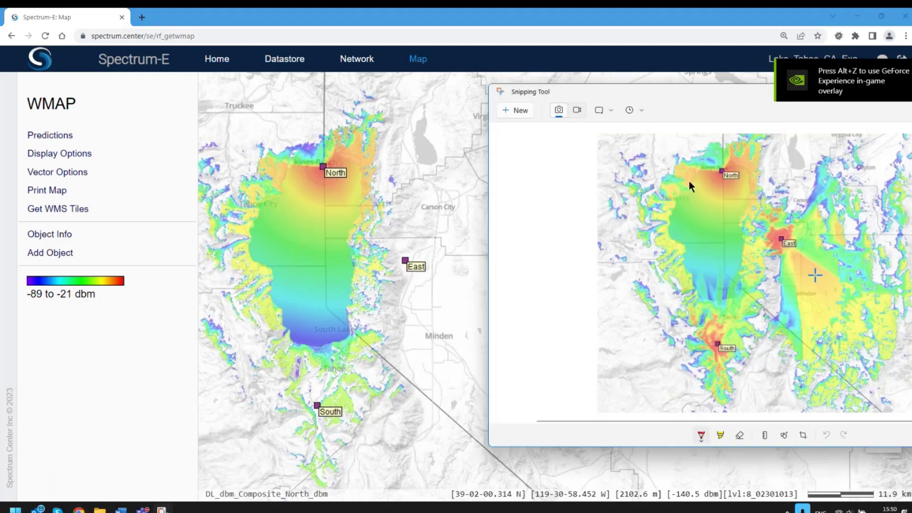
scroll(637, 298, right, 1)
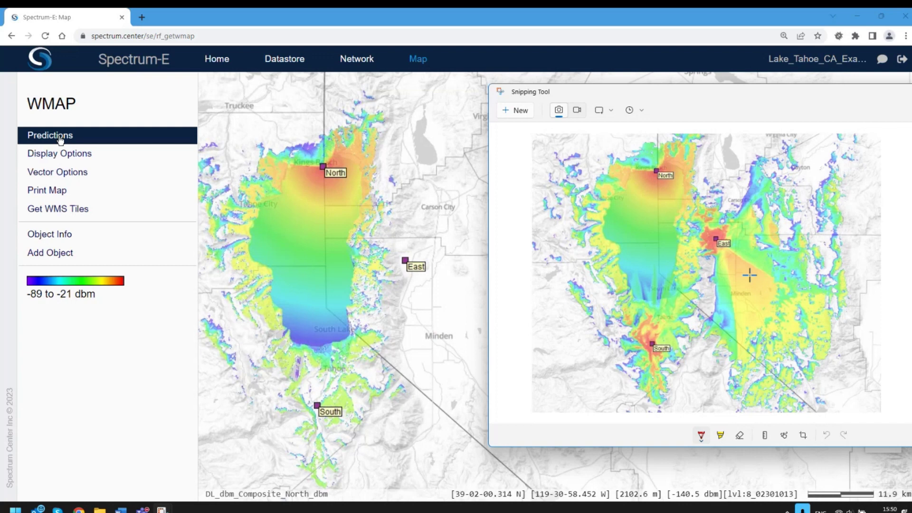
mouse_move(724, 220)
mouse_down()
mouse_move(746, 259)
mouse_move(737, 226)
mouse_up()
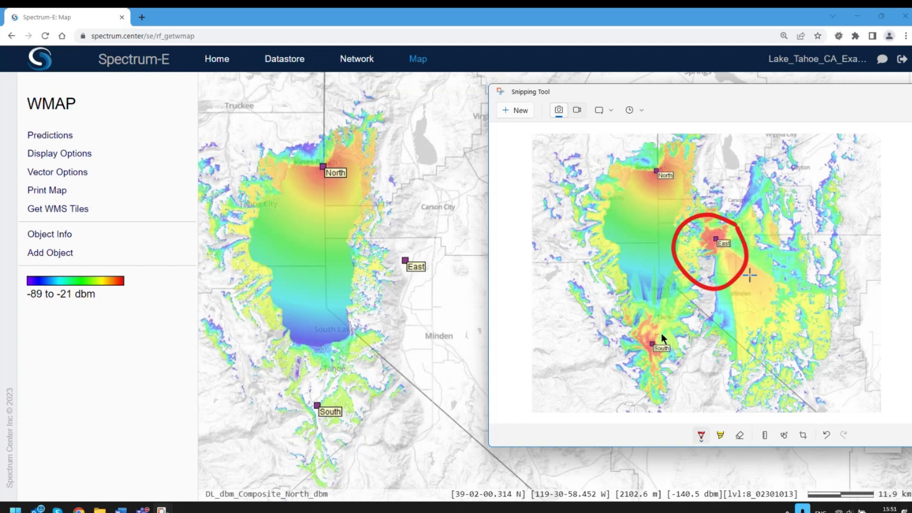
- Make DL_dbm_Composite_East_dbm the current prediction and show the East site's coverage on the map
click(67, 137)
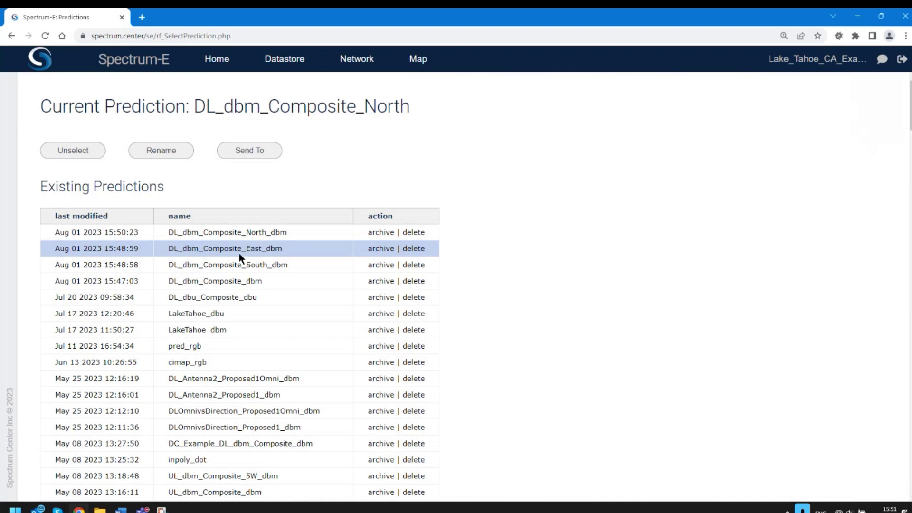
click(238, 252)
click(419, 59)
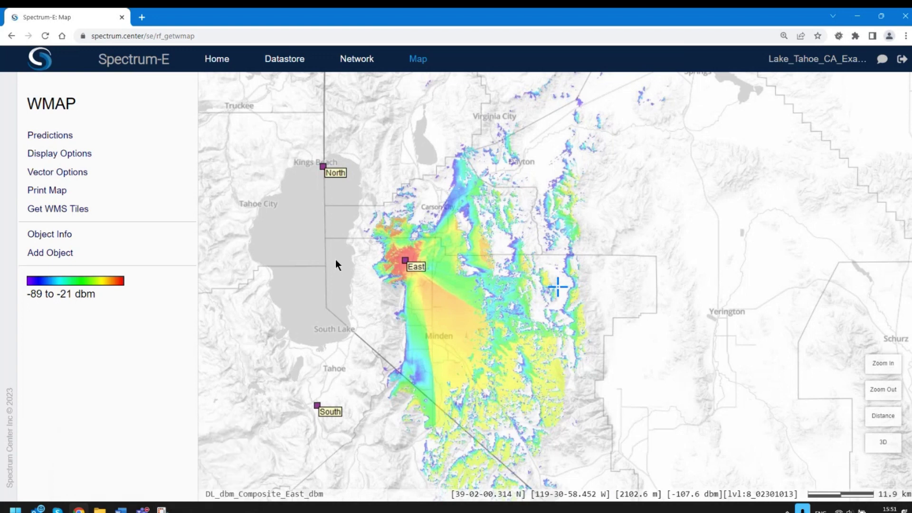
- Unselect the current prediction and return to the map view with no prediction loaded
click(61, 137)
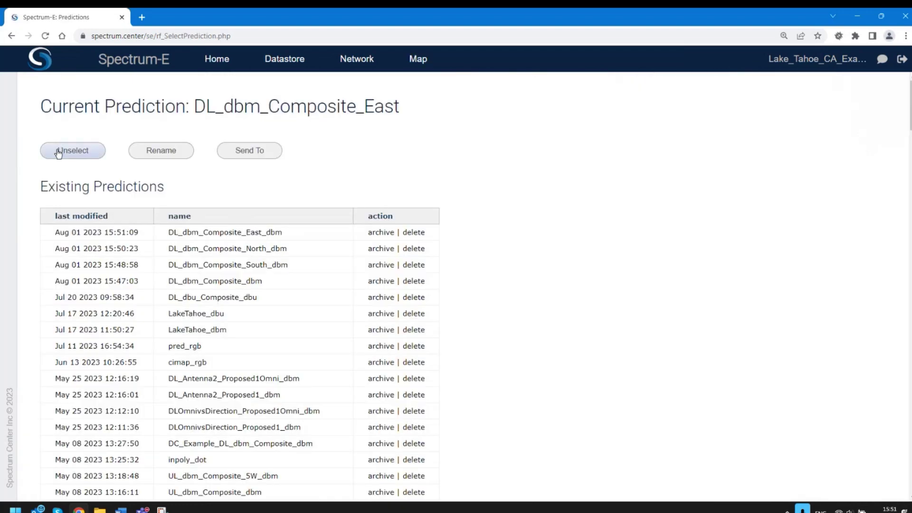
click(70, 155)
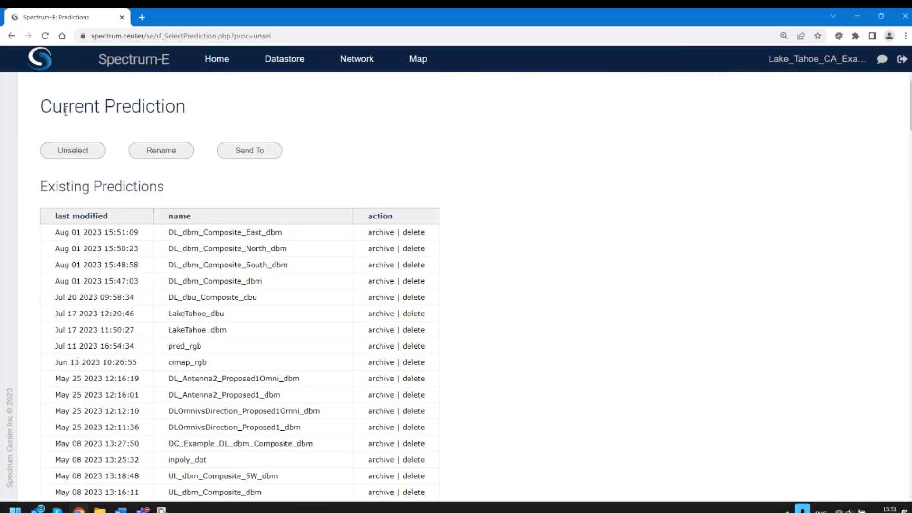
drag(41, 108, 238, 118)
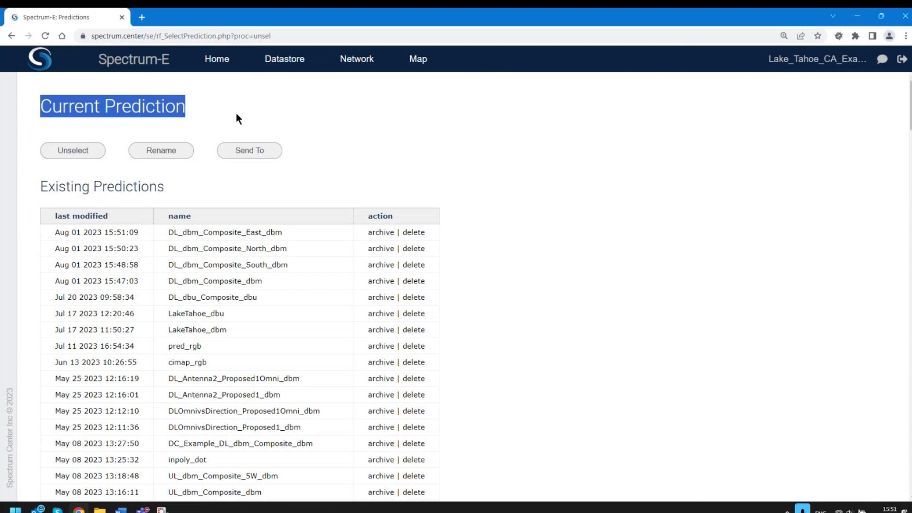
click(418, 59)
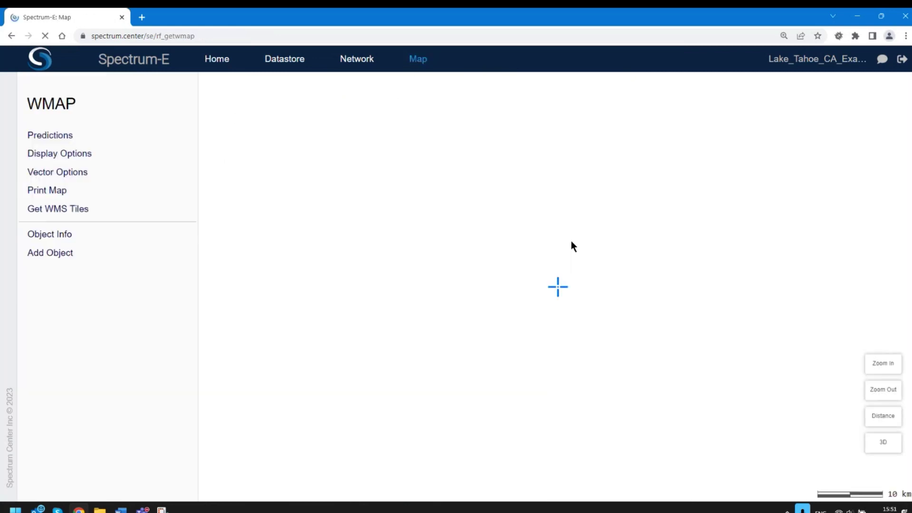
- Select all three Tx/Rx radios in the network list, view the dBu Talk Out FS Received study settings, and close them without running
click(357, 59)
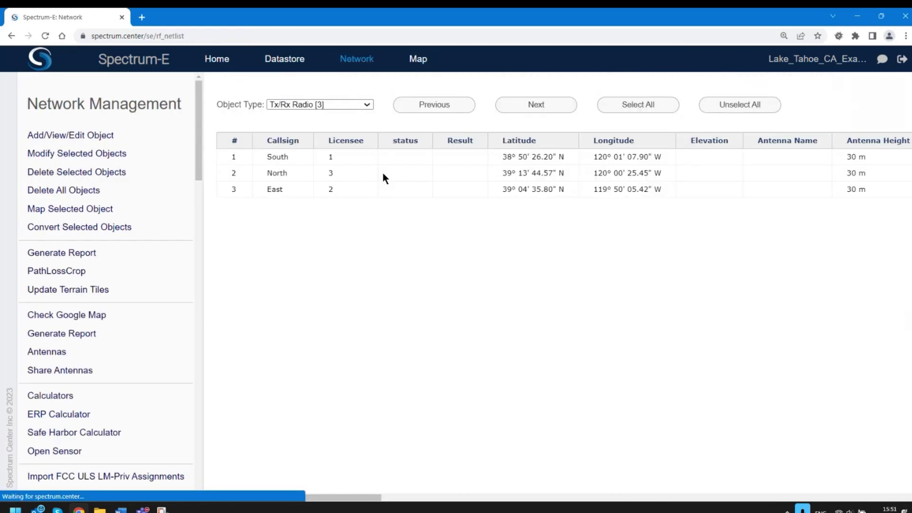
drag(197, 114, 238, 352)
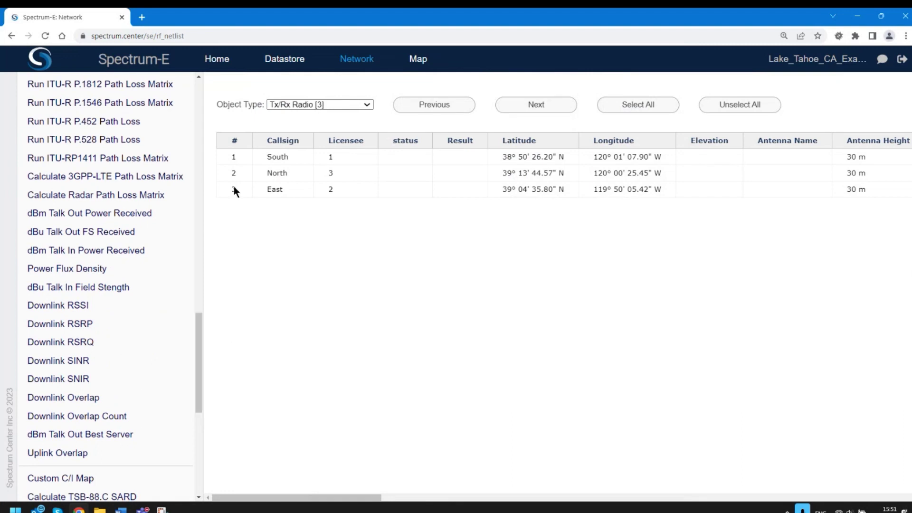
click(627, 107)
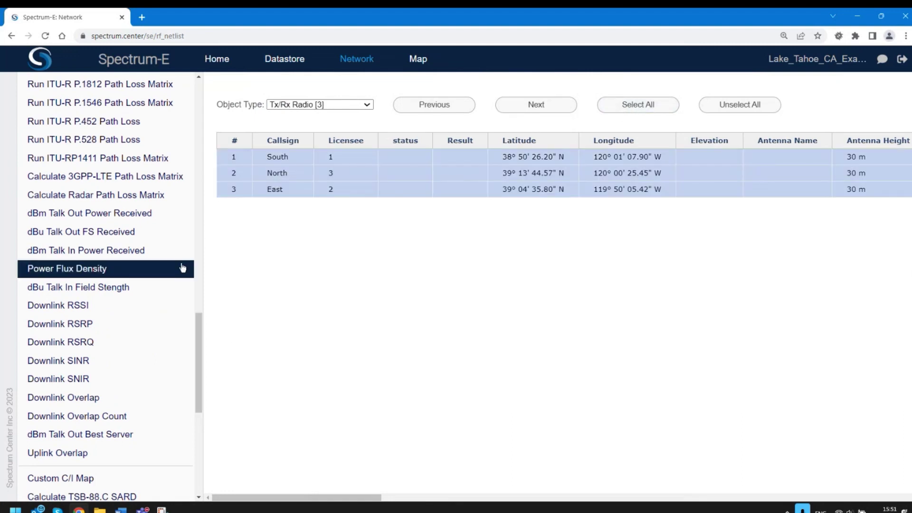
click(93, 233)
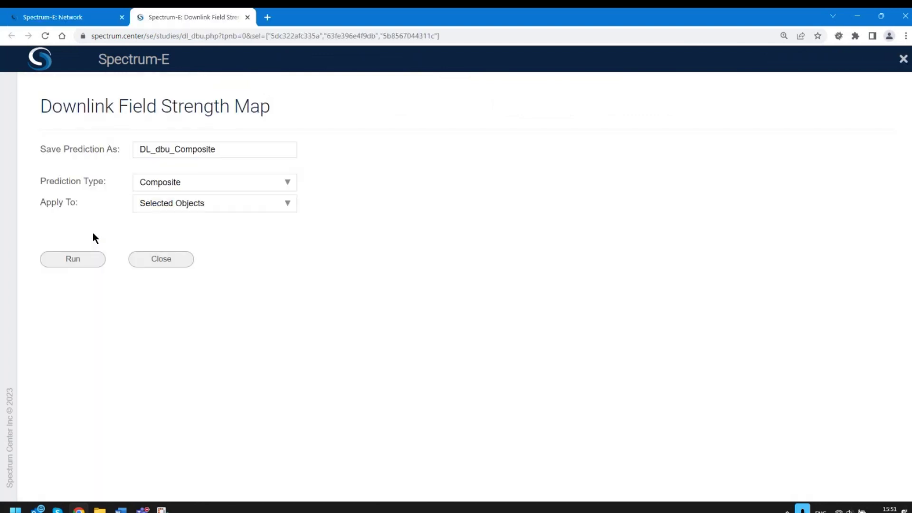
click(159, 259)
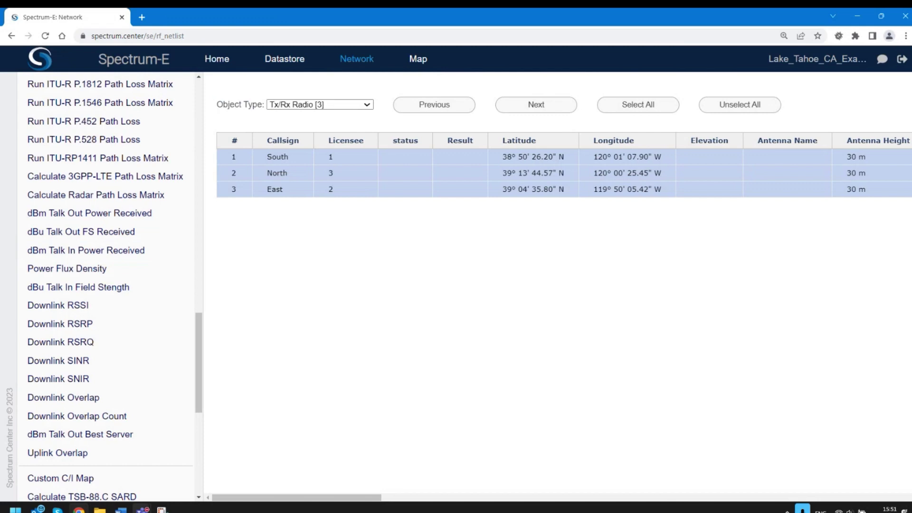